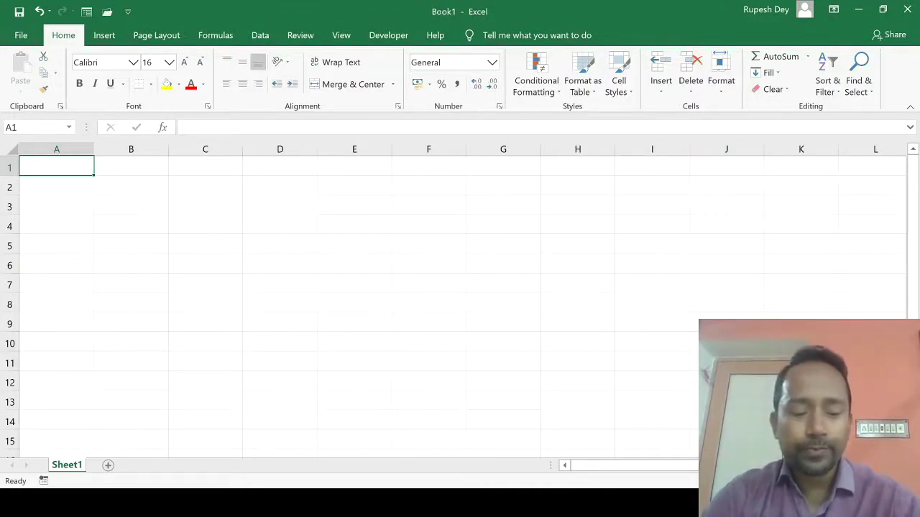
Step: Enter the text VSN in cell A1
type("VSN")
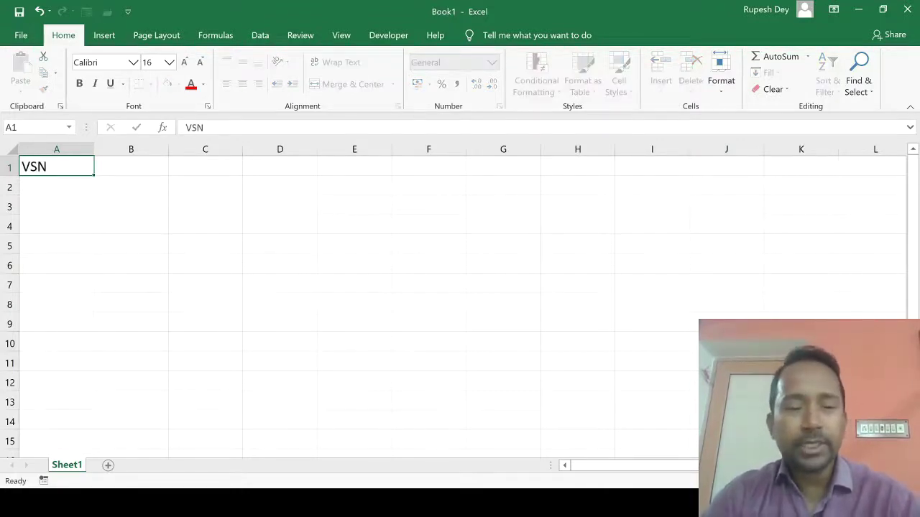
key("Return")
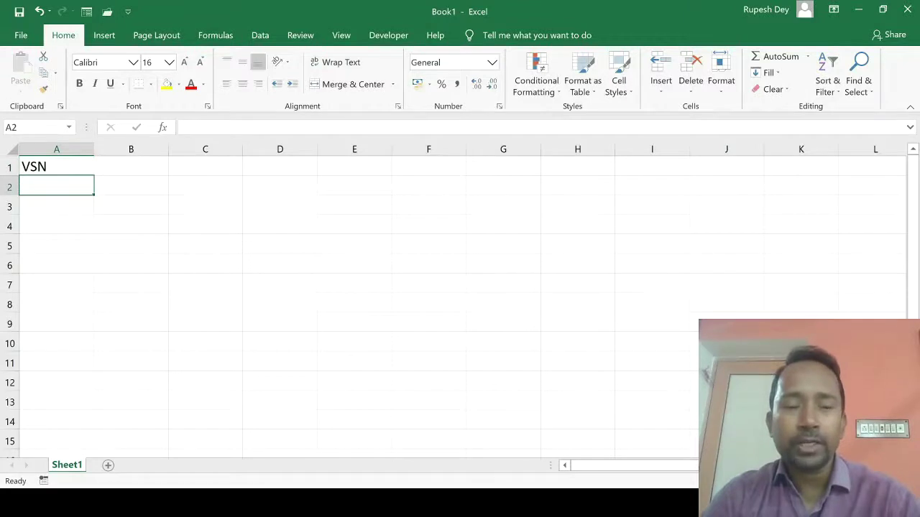
type("VSN")
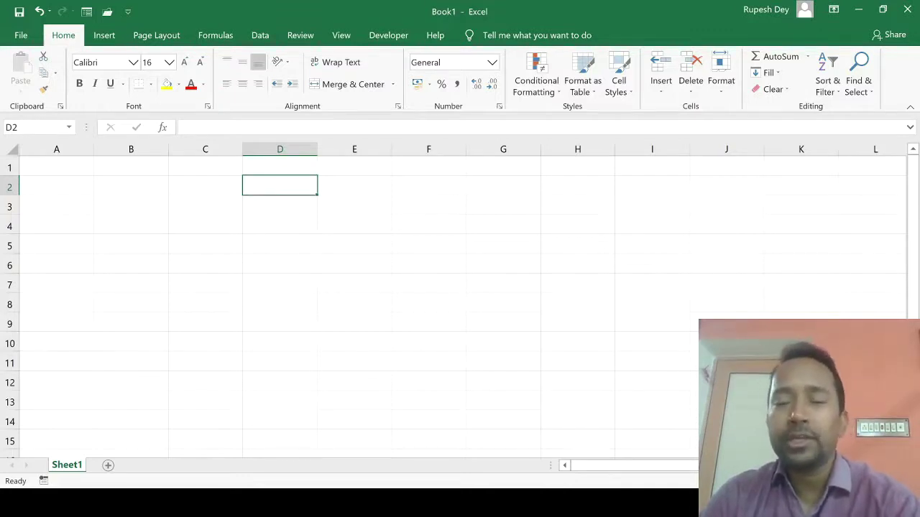
Step: Enter the text VSN in cell D2 and the numbers 12, -3 and 12.73 below it in D3 to D5
type("VSN")
key("Return")
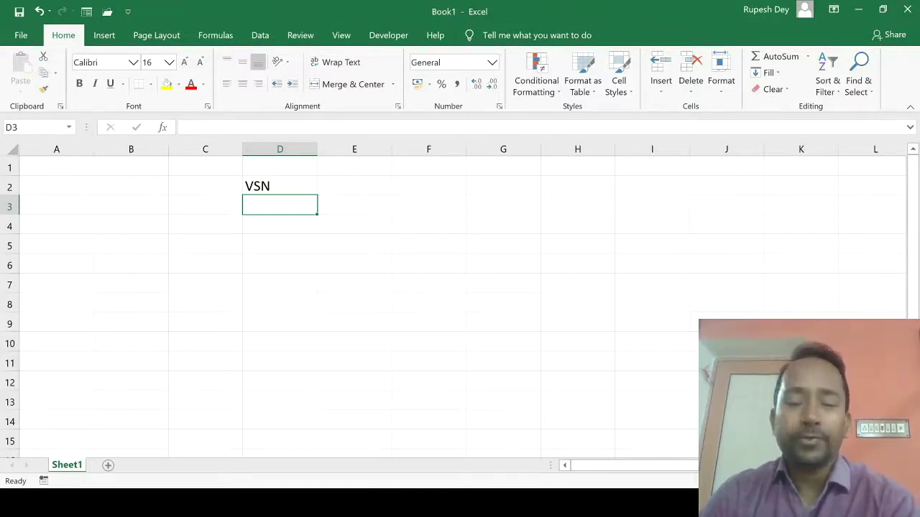
type("12")
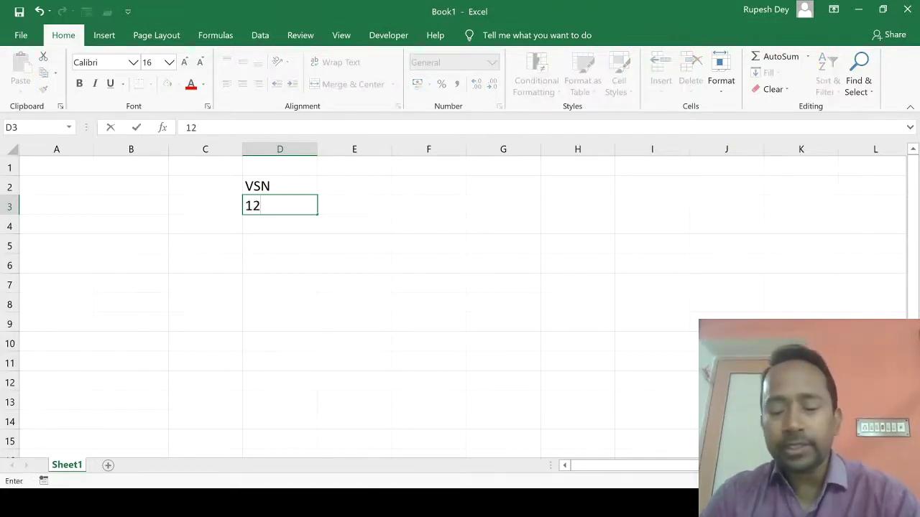
key("Return")
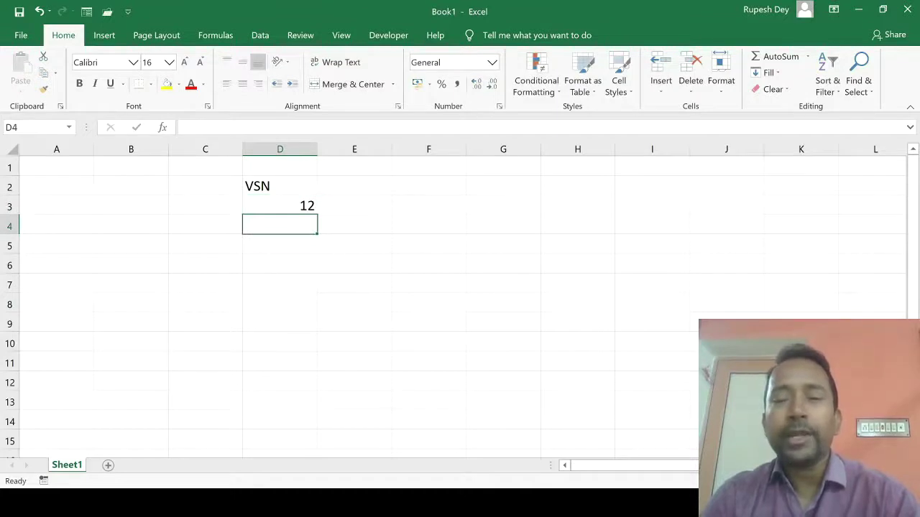
type("-3")
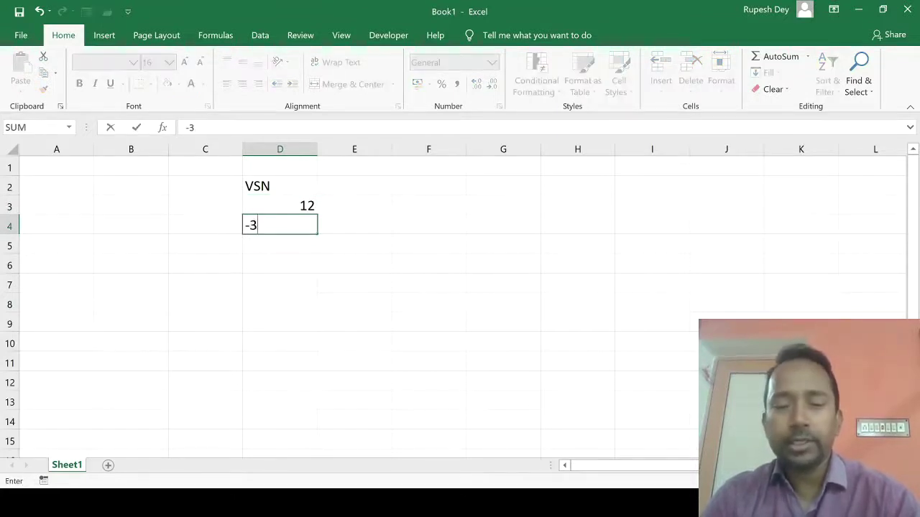
key("Return")
type("12.73")
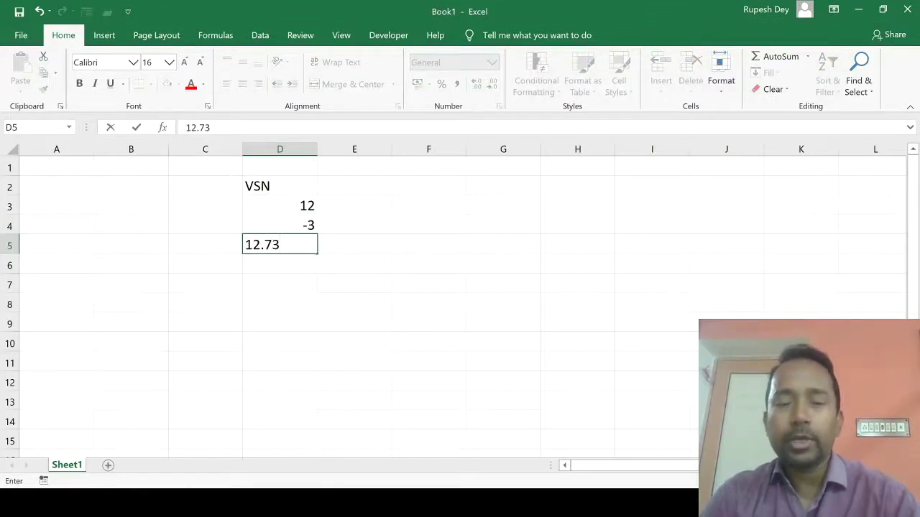
key("Return")
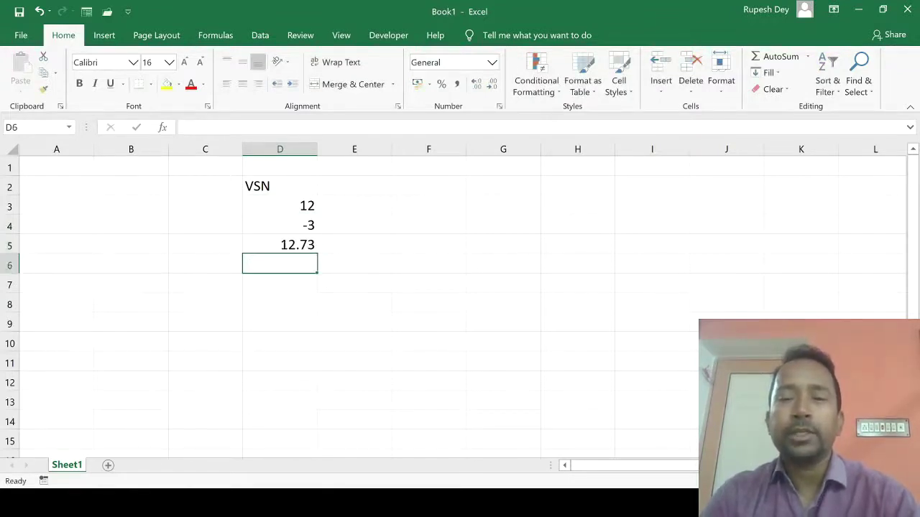
key("Return")
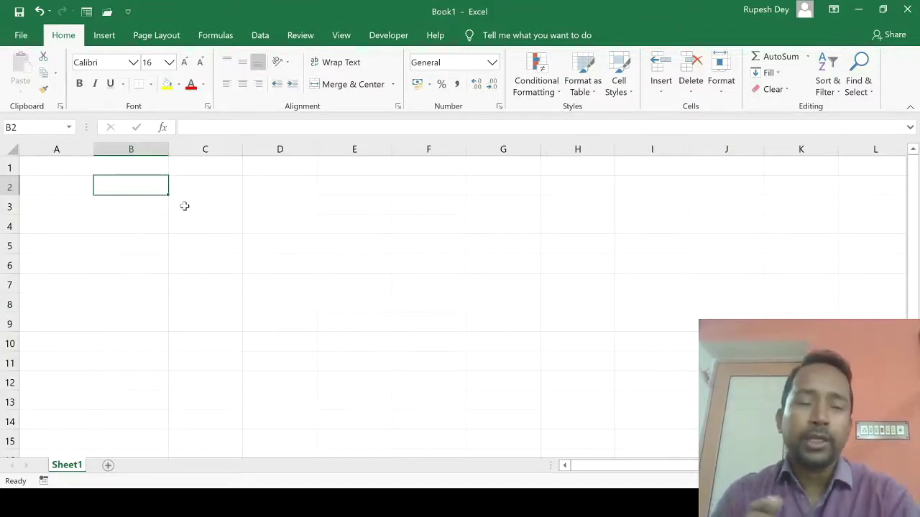
Step: Enter the heading Arithmetic Operators in cell B2
type("aRITHMETIC O")
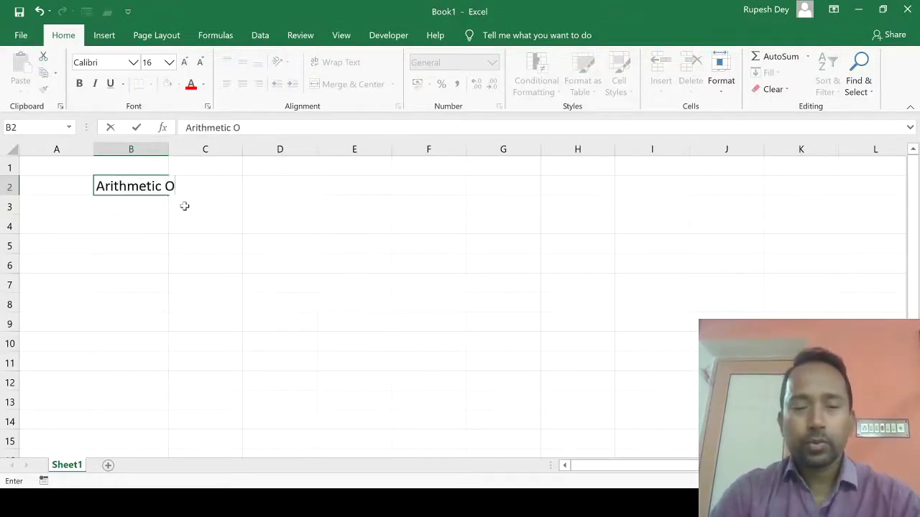
type("perator")
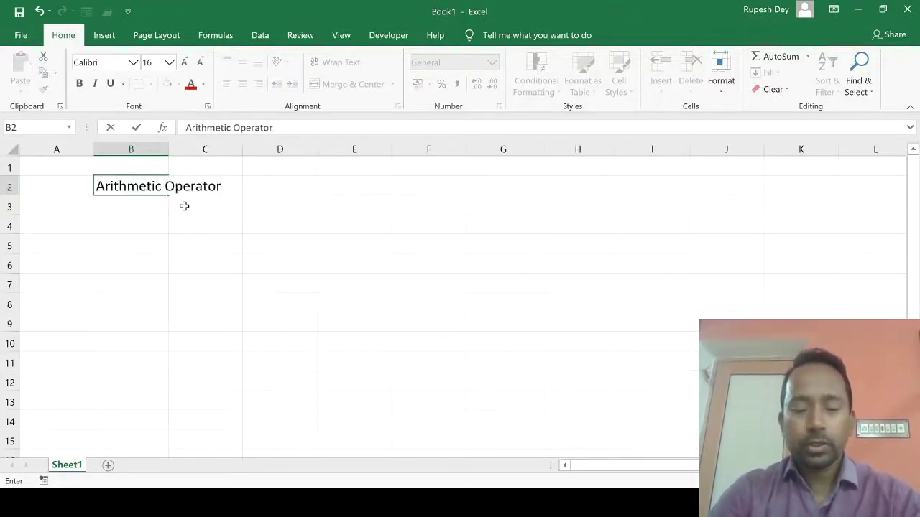
type("s")
key("Return")
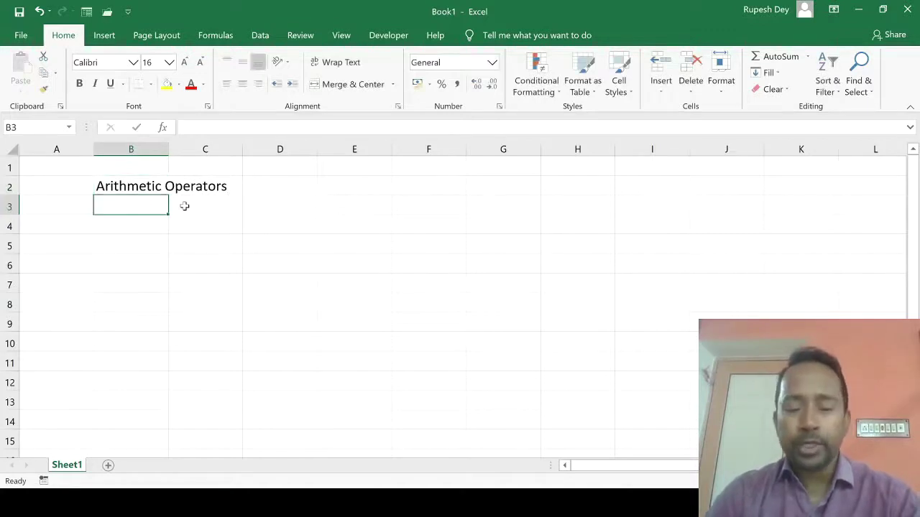
Step: List the arithmetic operators +, -, *, / and ^ one per cell in B3 to B7
type("+")
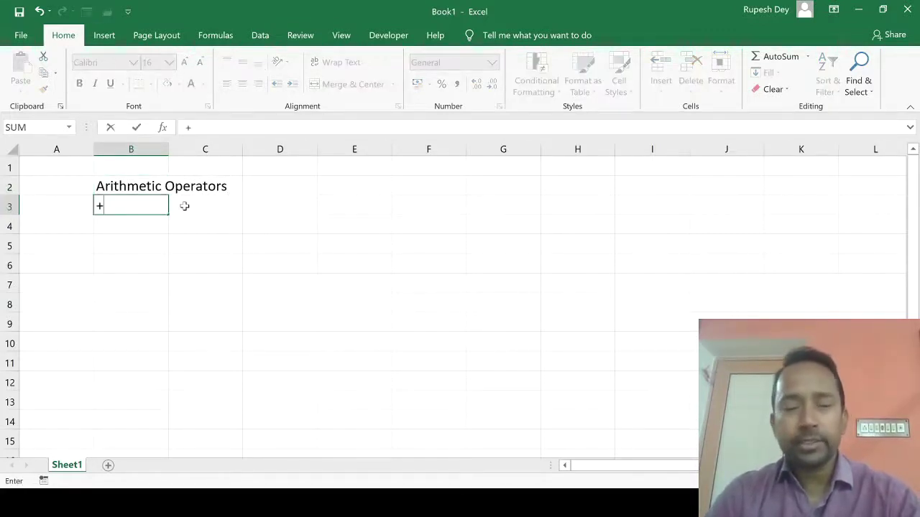
key("Return")
type("-")
key("Return")
type("*")
key("Return")
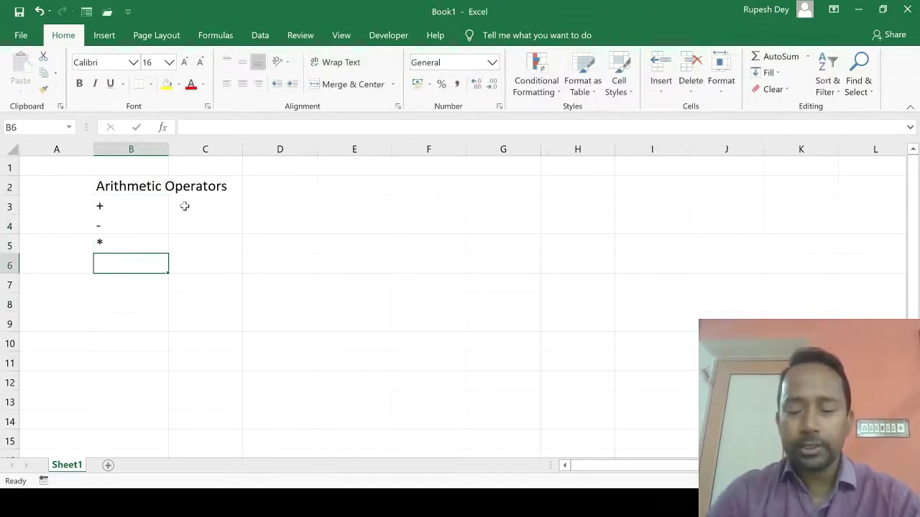
type("/")
key("Return")
type("^")
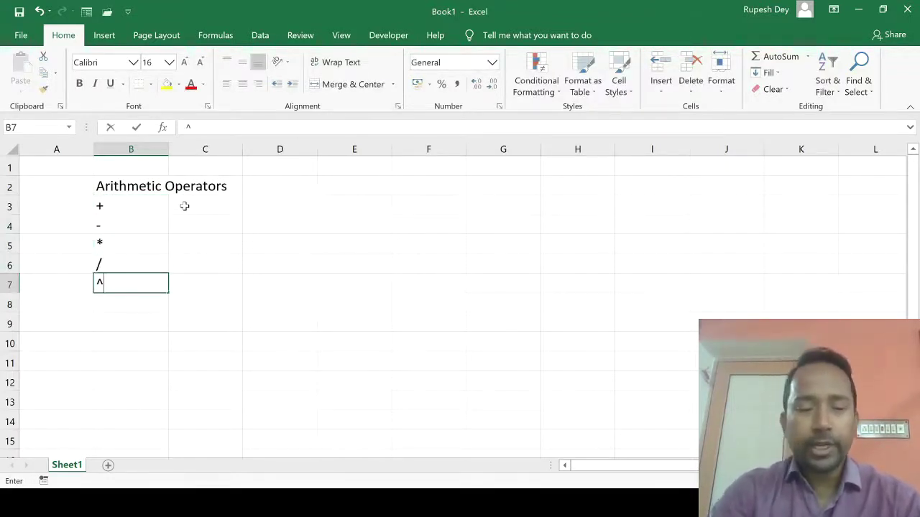
key("Return")
Step: Leave row 8 blank and enter the heading Relational Operators in cell B9
key("Return")
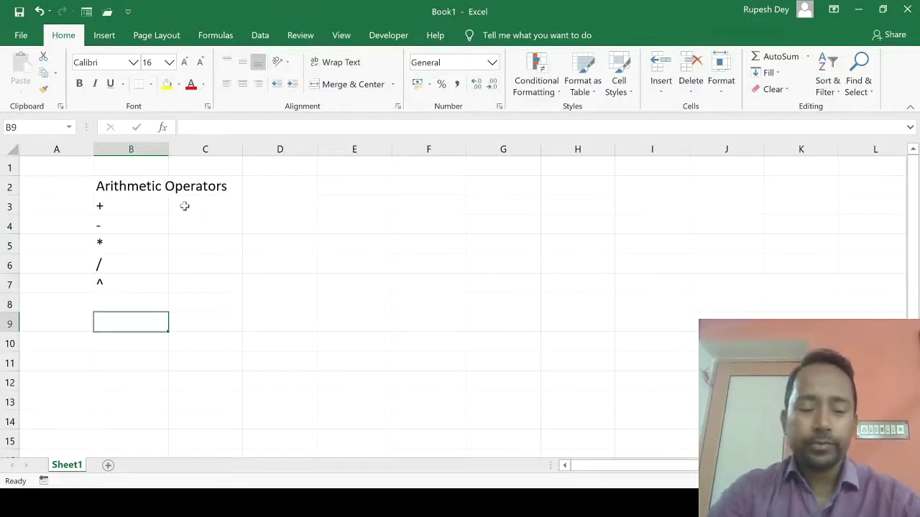
type("Relat")
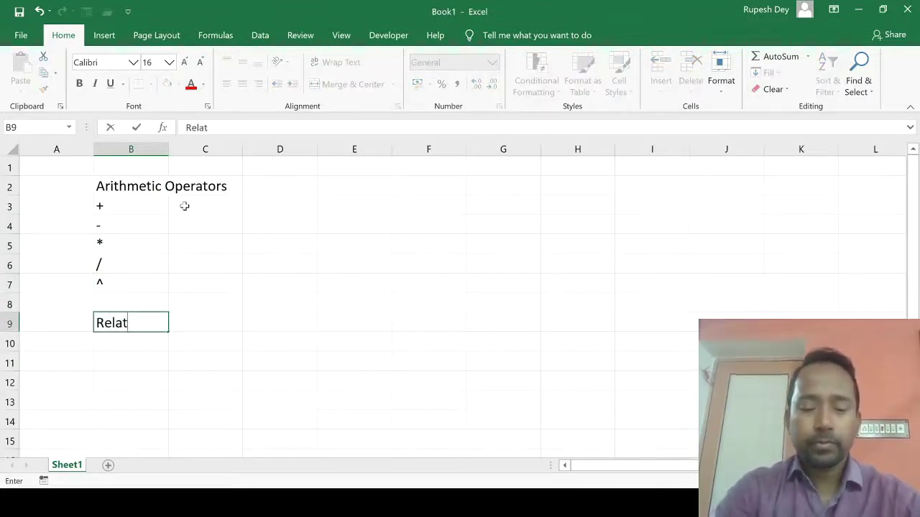
type("ional O")
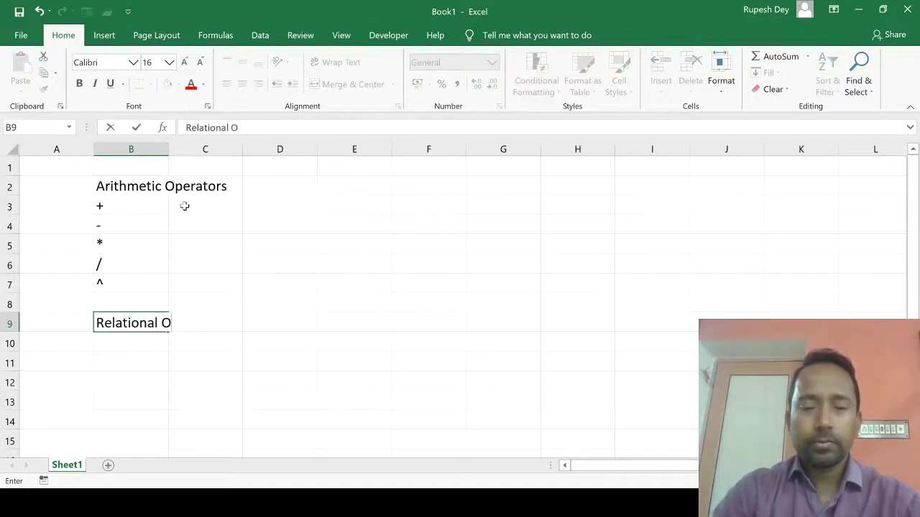
type("perators")
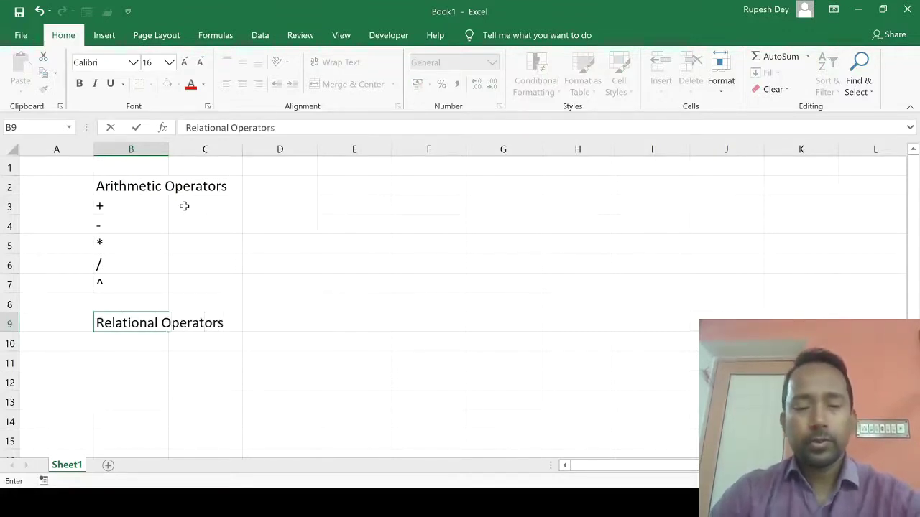
key("Return")
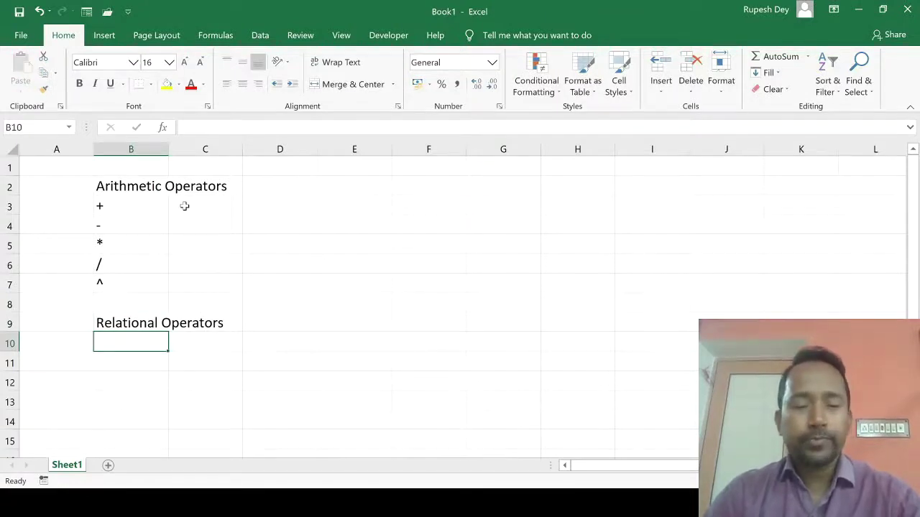
Step: List the relational operators >, <, >=, <=, = and <> one per cell in B10 to B15
type(">")
key("Return")
type("<")
key("Return")
type(">=")
key("Return")
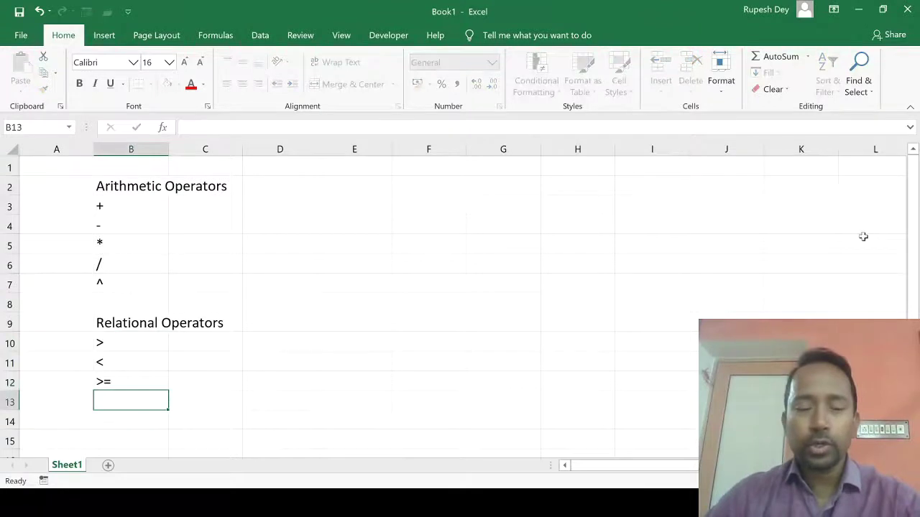
type("<=")
key("Return")
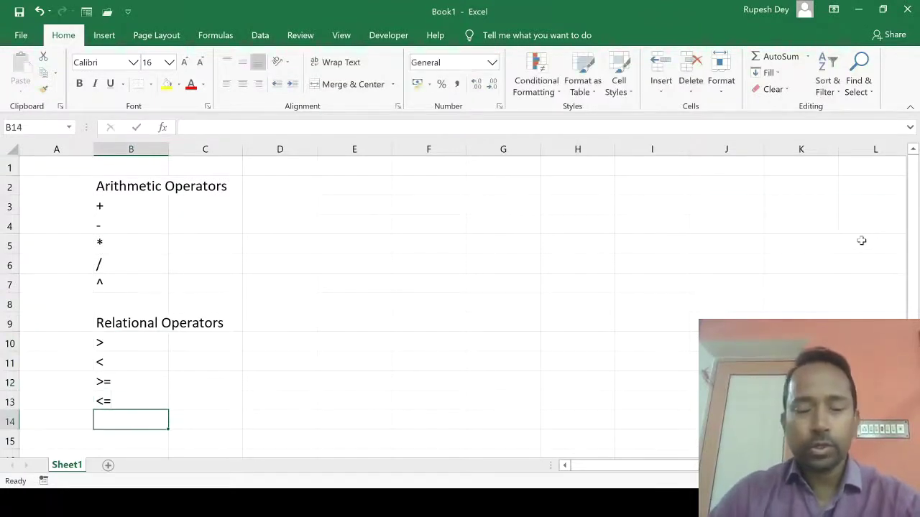
type("=")
key("Return")
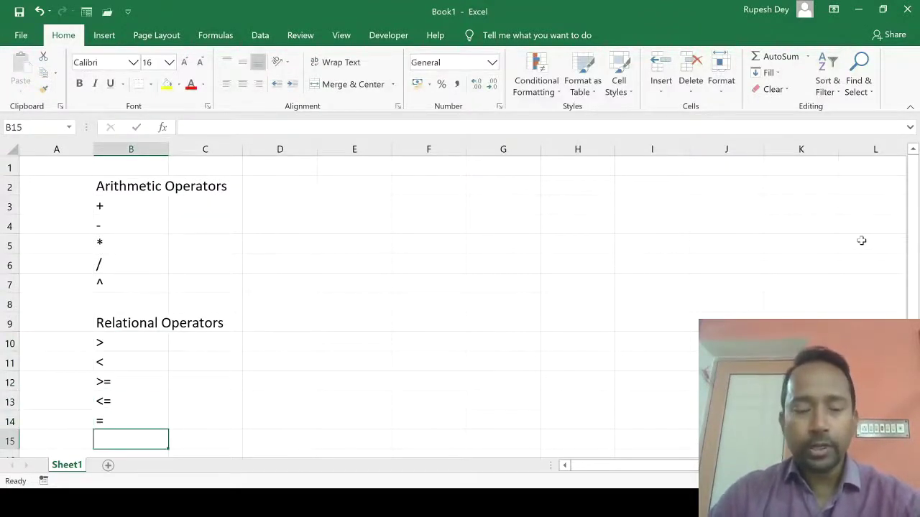
type("<>")
key("Return")
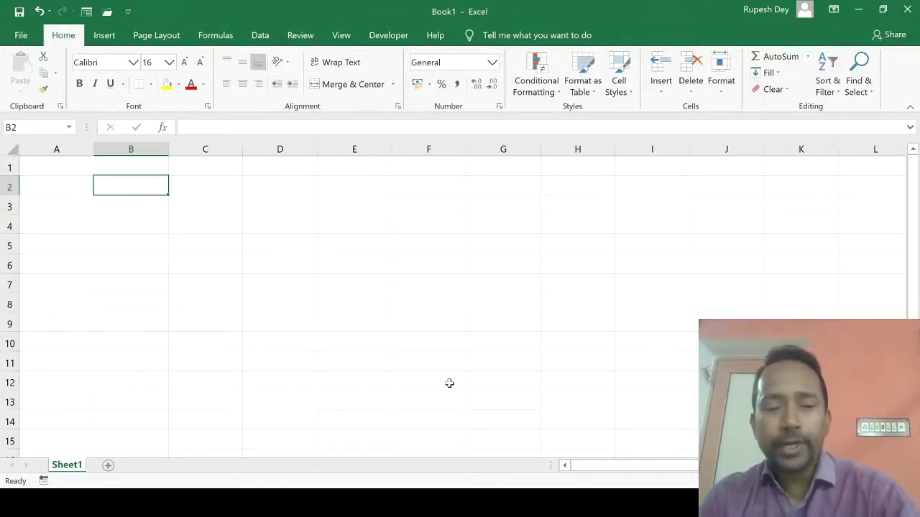
Step: Enter 12+7 as plain text in cell B2 and turn it into the formula =12+7 with a leading equals sign
type("12+7")
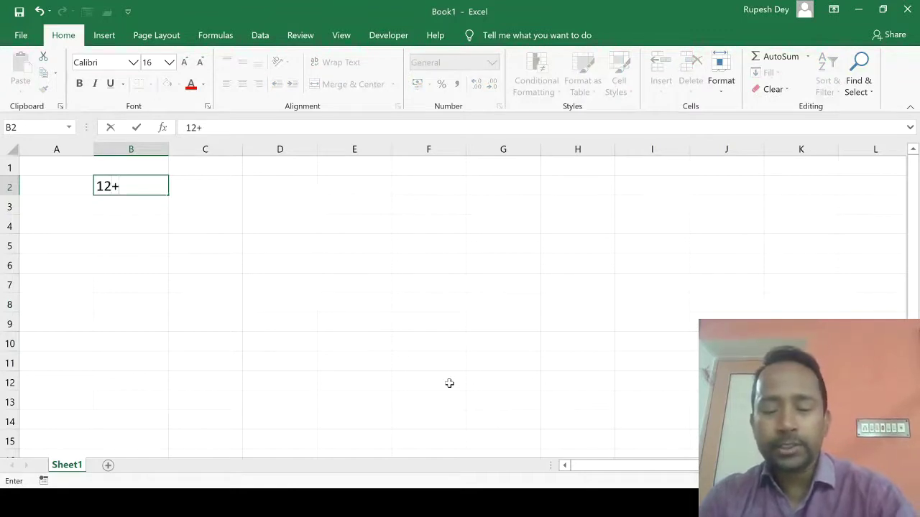
key("Return")
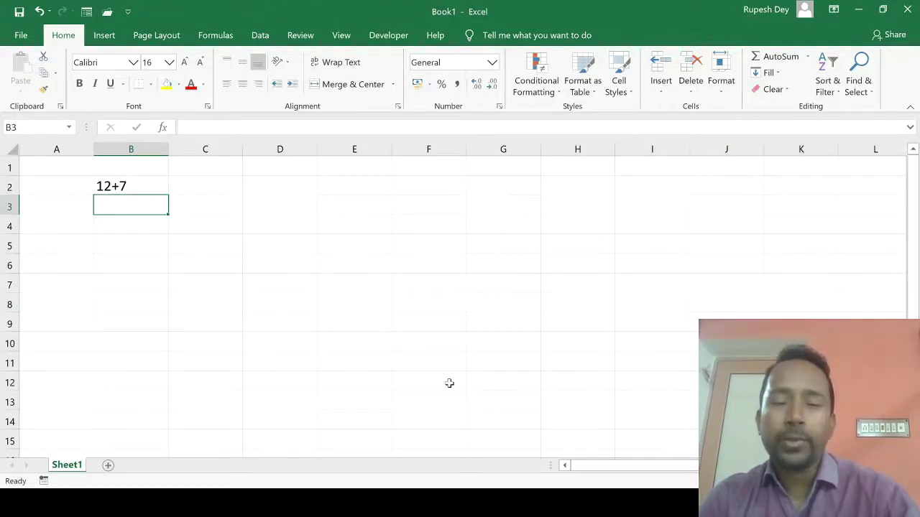
left_click(105, 187)
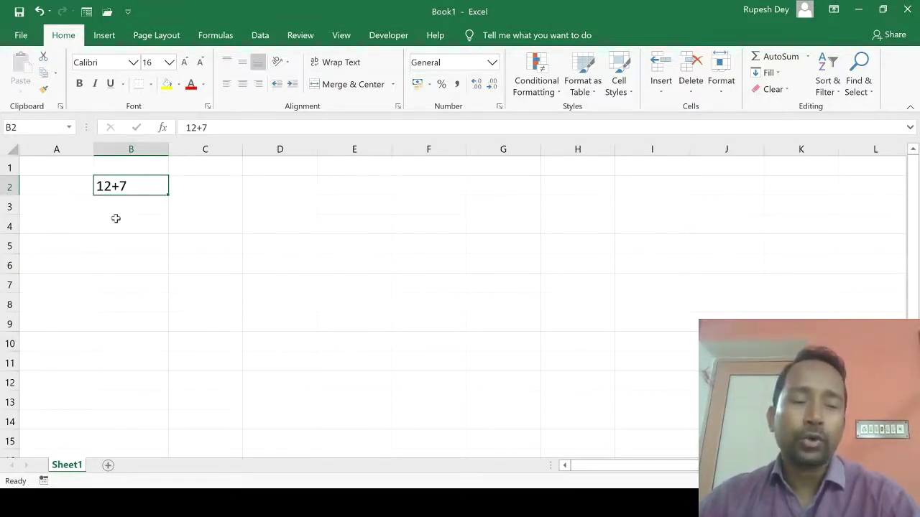
double_click(97, 186)
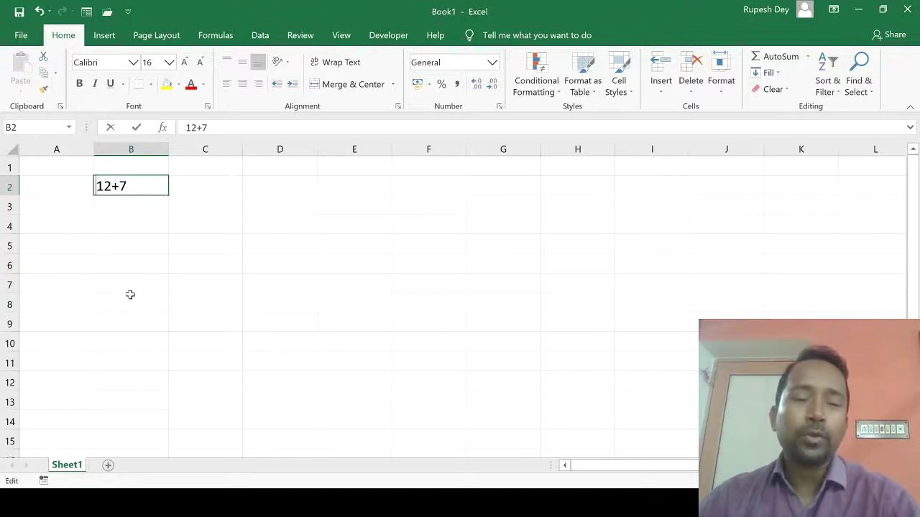
type("=")
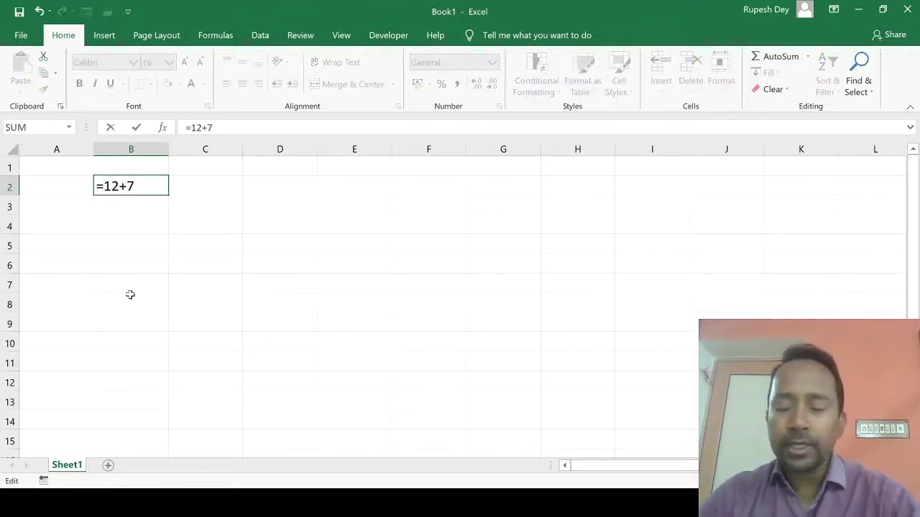
key("Return")
key("Up")
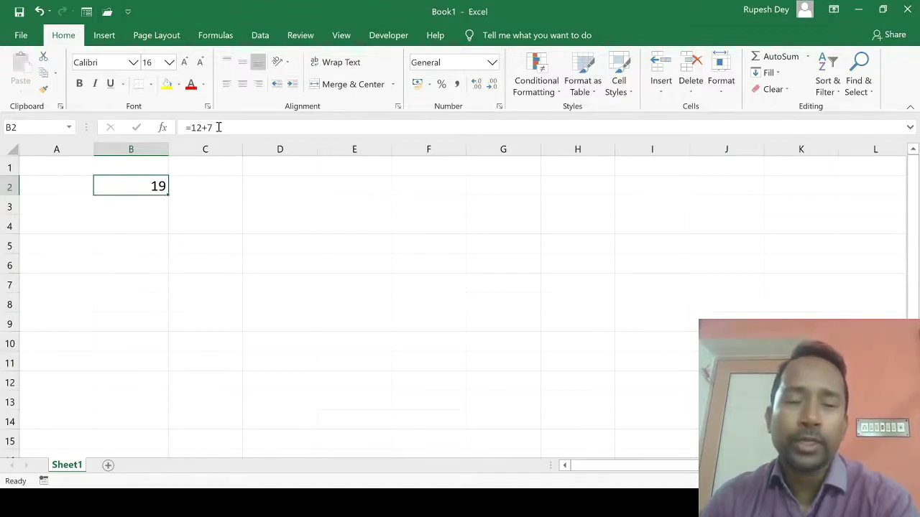
Step: Enter the formula =A1+A2 in cell B4 to add the two cells by reference
key("Down")
key("Down")
type("=A1+")
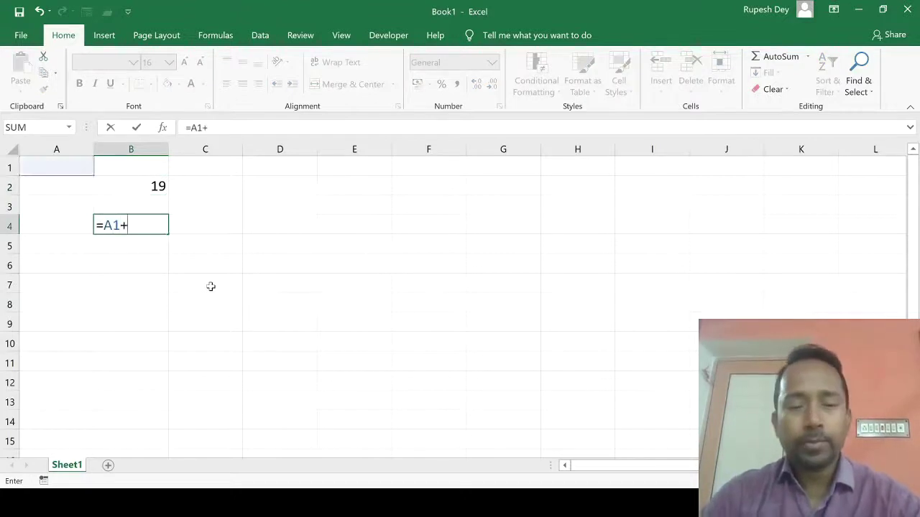
type("A2")
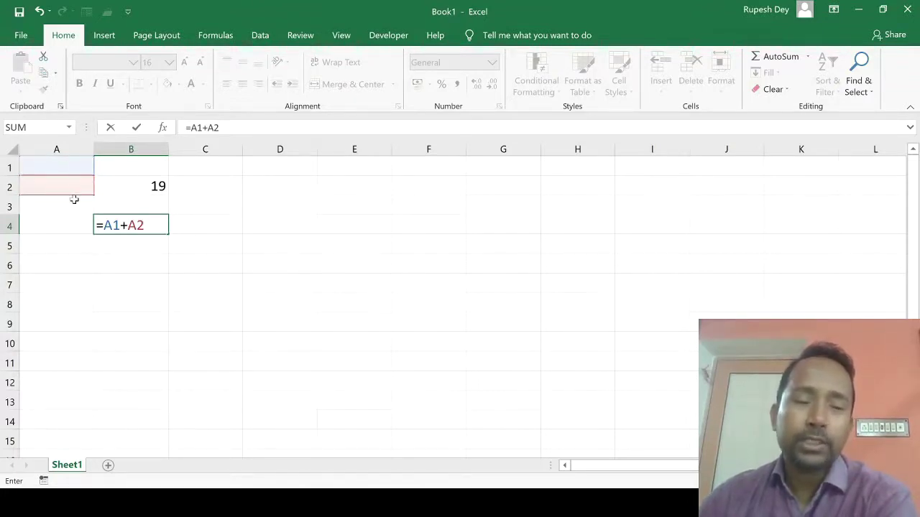
key("Return")
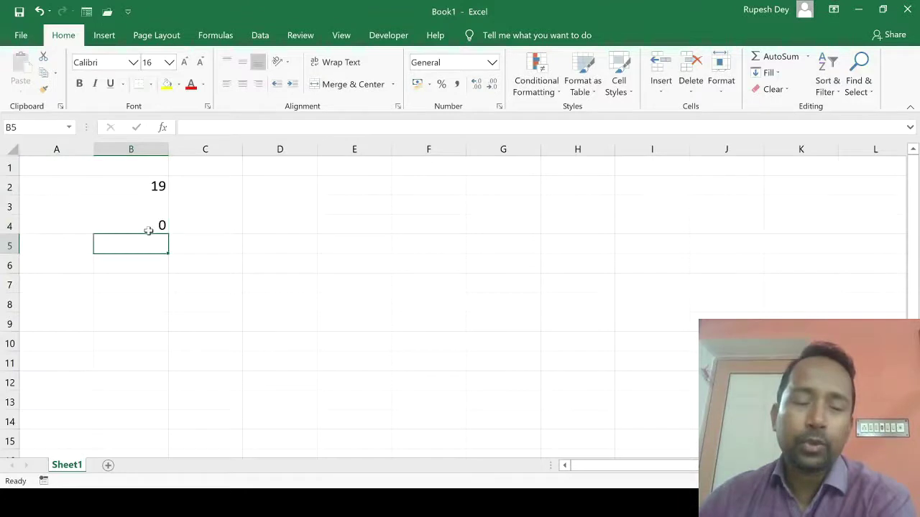
Step: Enter 4 in cell A1 and 7 in cell A2 as inputs for the addition formula
left_click(62, 165)
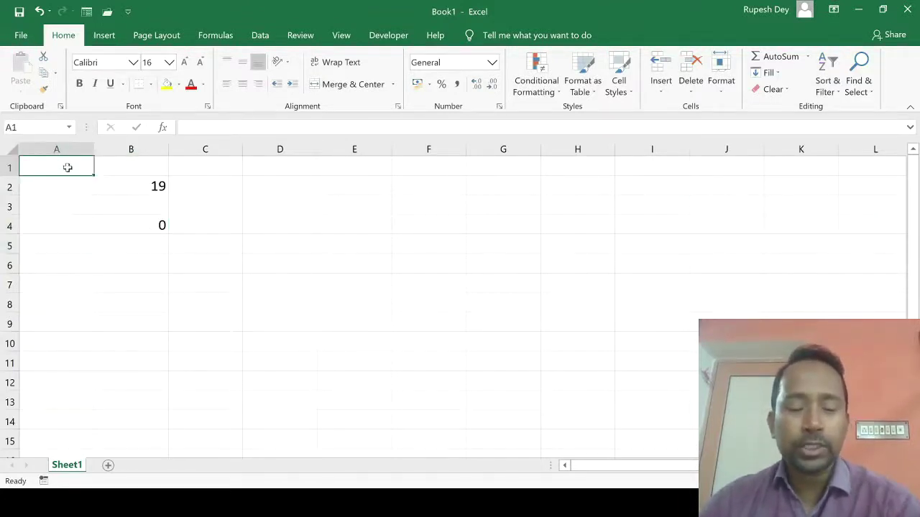
type("4")
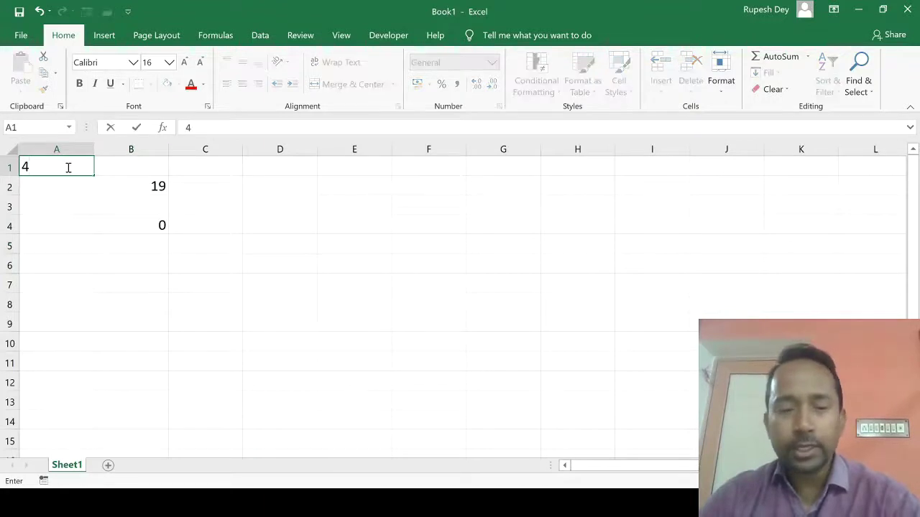
key("Return")
type("7")
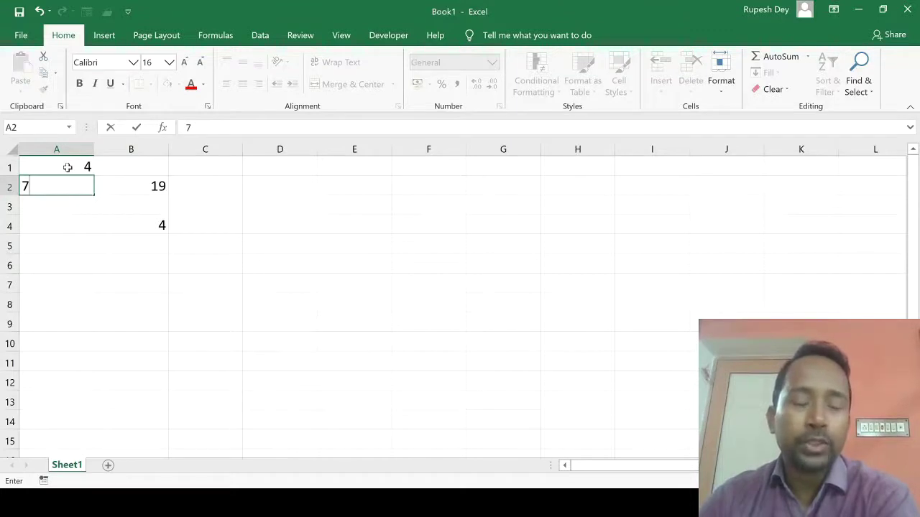
key("Return")
Step: Inspect the formula in cell B4 and the cells it references, leaving it as is
left_click(135, 228)
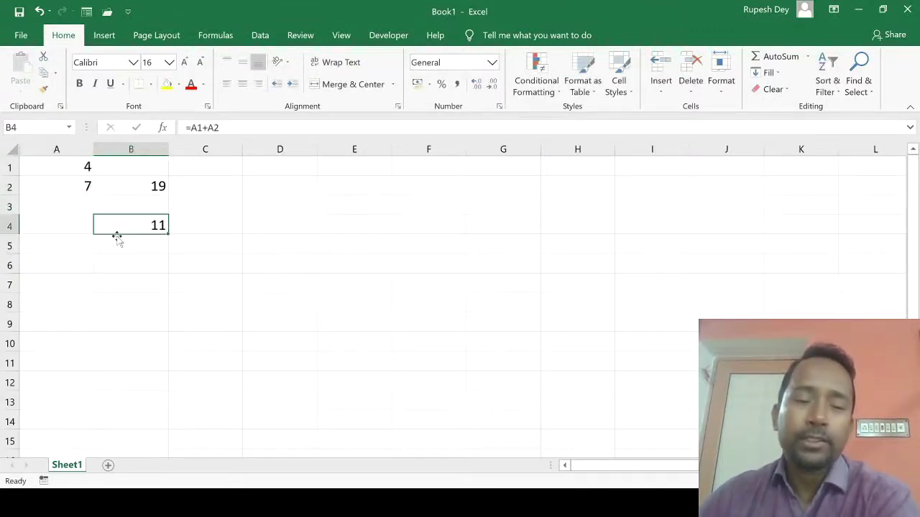
key("F2")
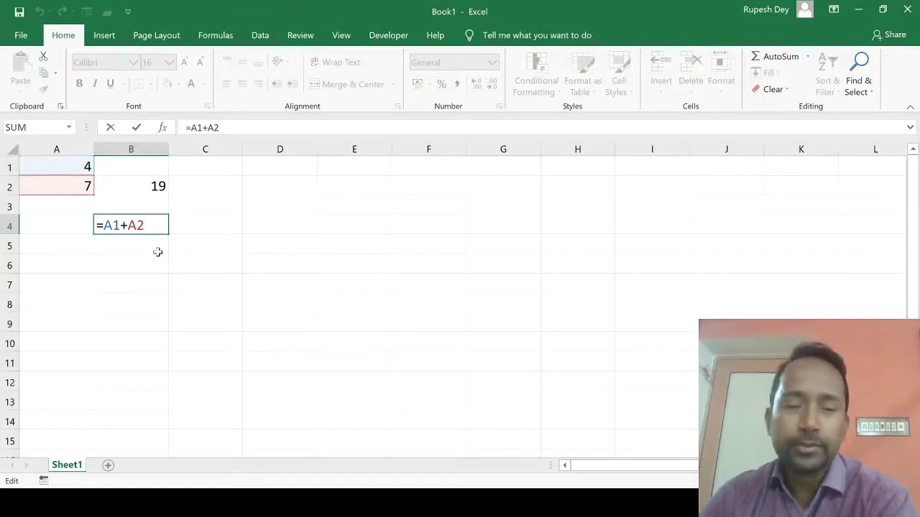
key("ctrl+Return")
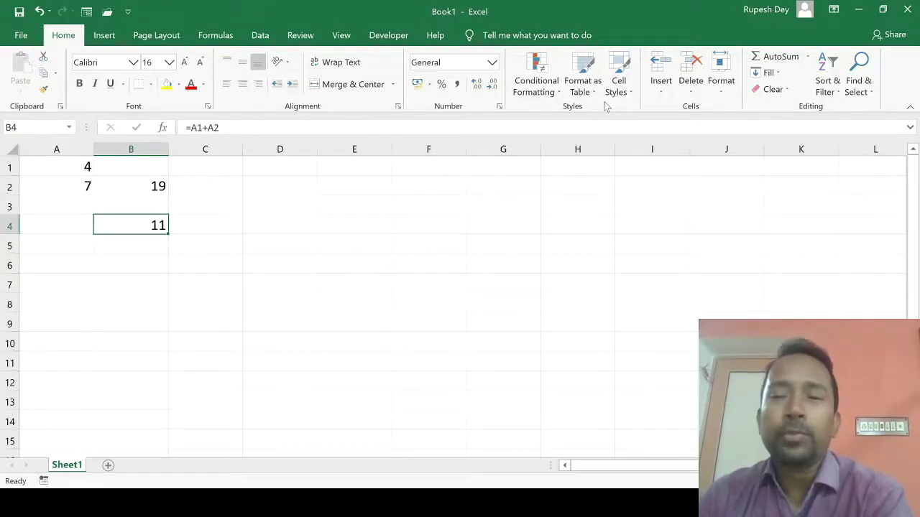
Step: Enter the formula =67-21/7*2^3 in cell D3 to combine several arithmetic operators
left_click(301, 209)
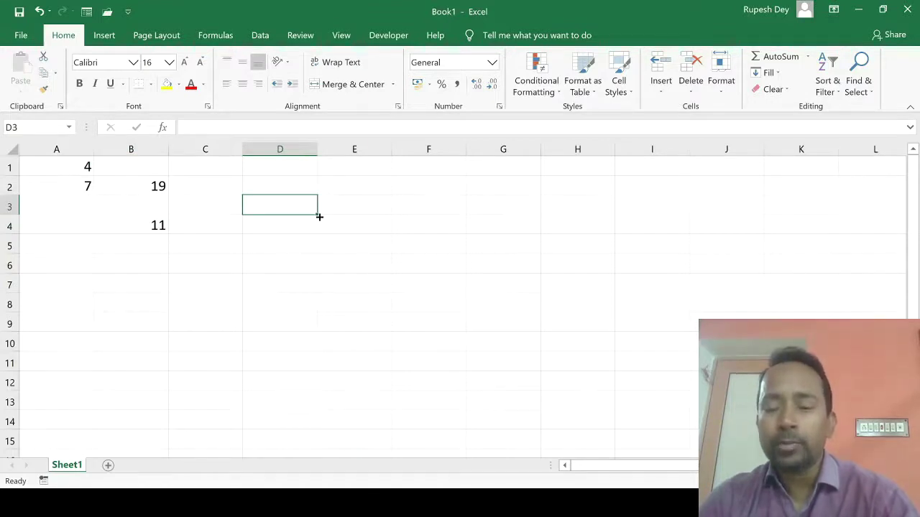
type("=67")
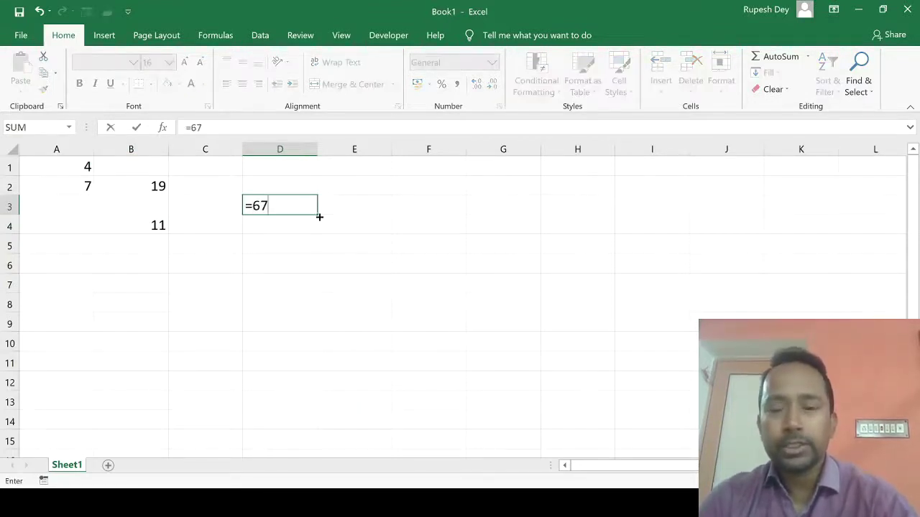
type("-21")
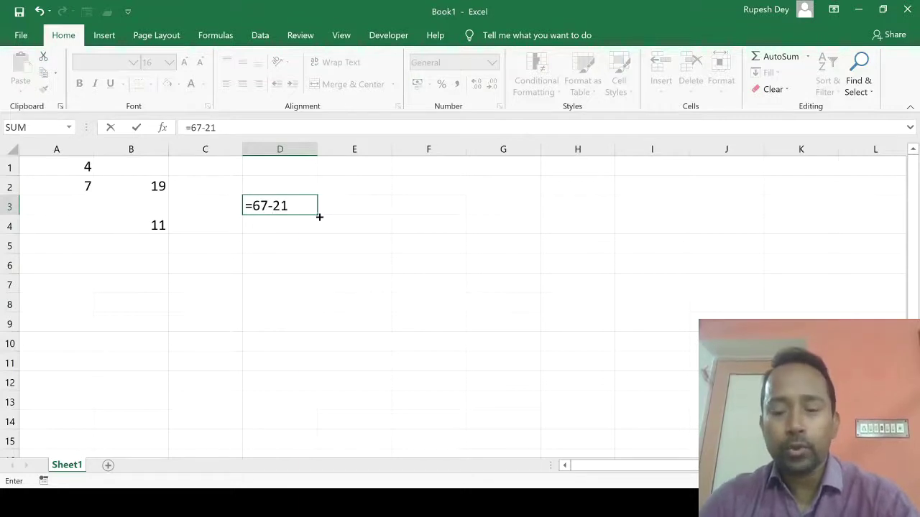
type("/7")
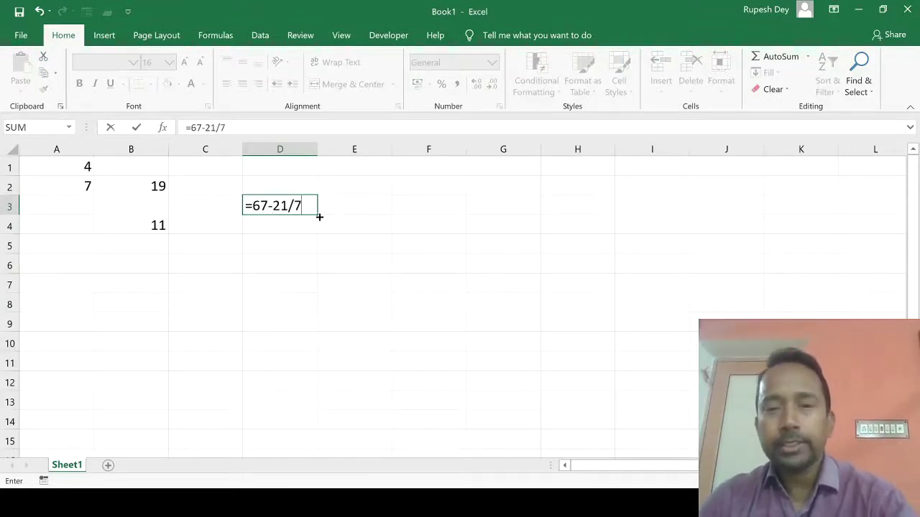
type("*2")
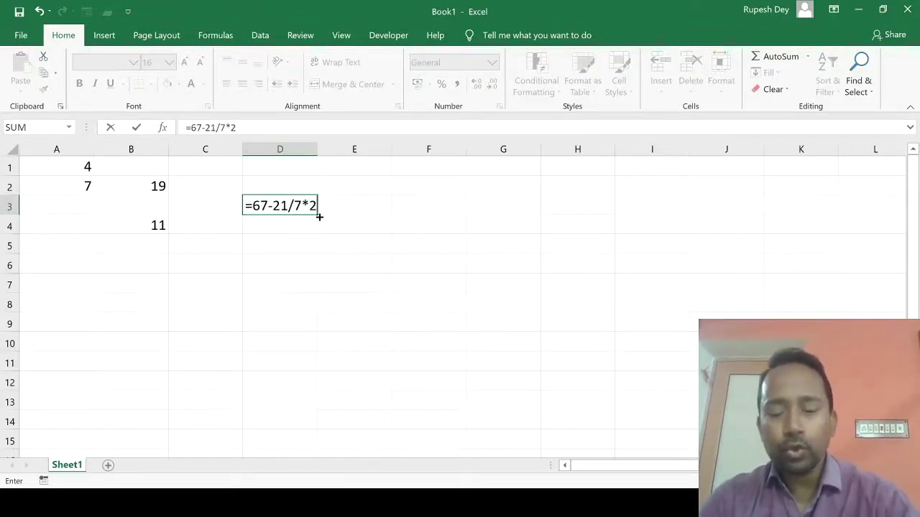
type("^3")
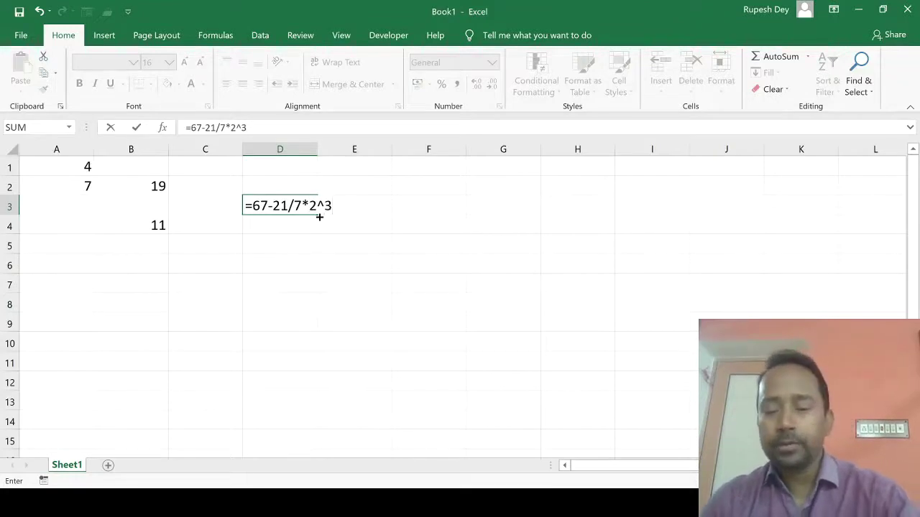
key("Return")
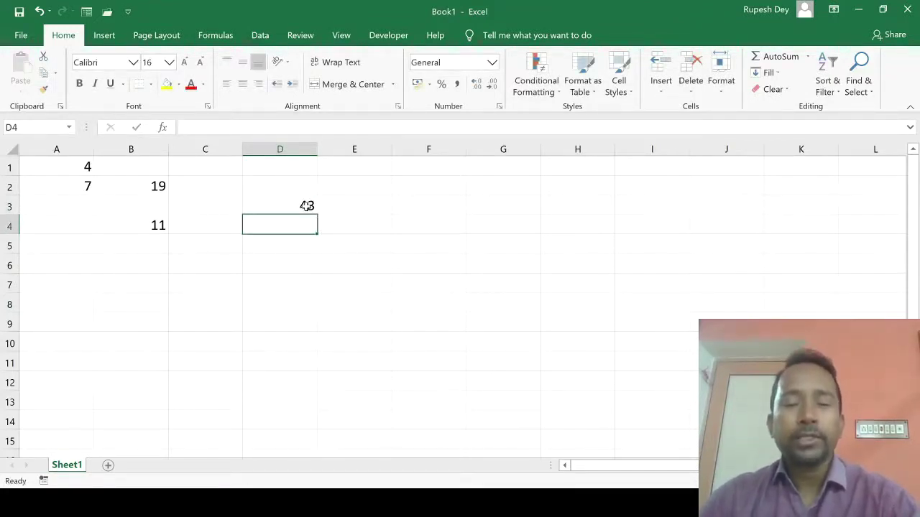
Step: Remove the leading equals sign from the formula in D3 to show it as plain text
left_click(307, 207)
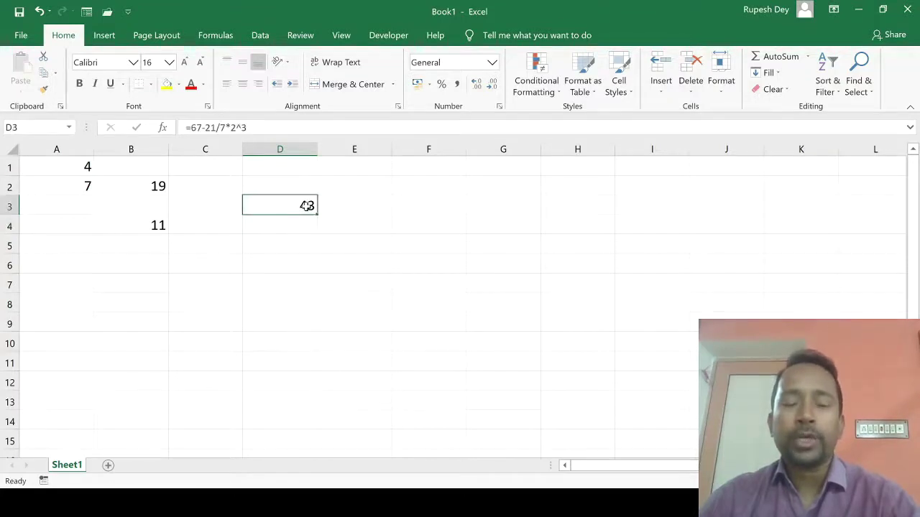
left_click(187, 127)
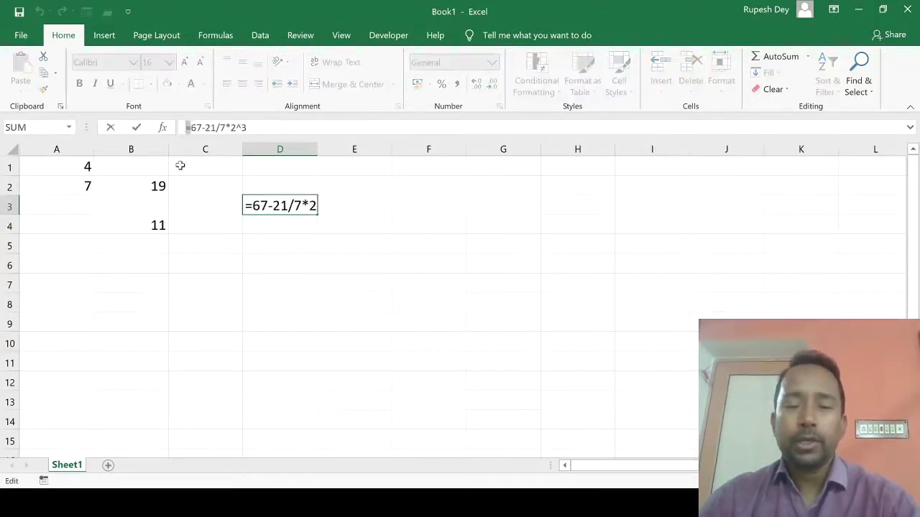
key("Delete")
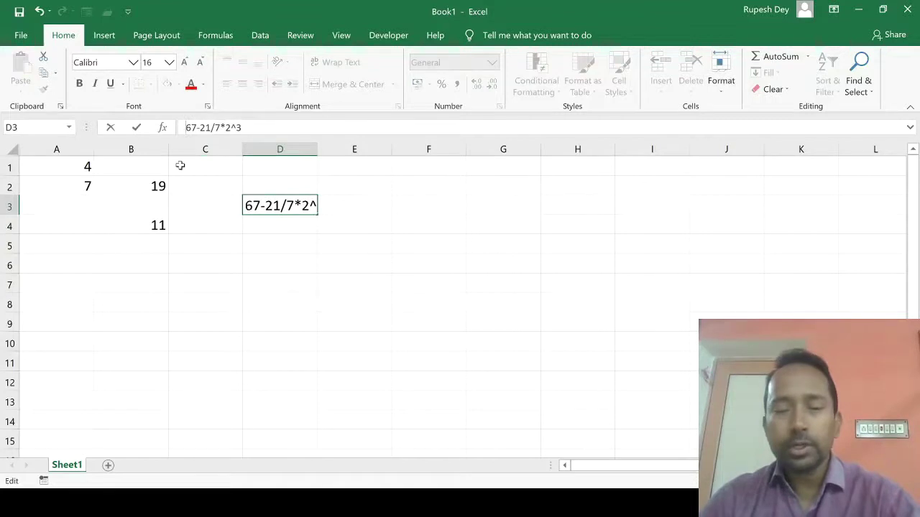
key("Return")
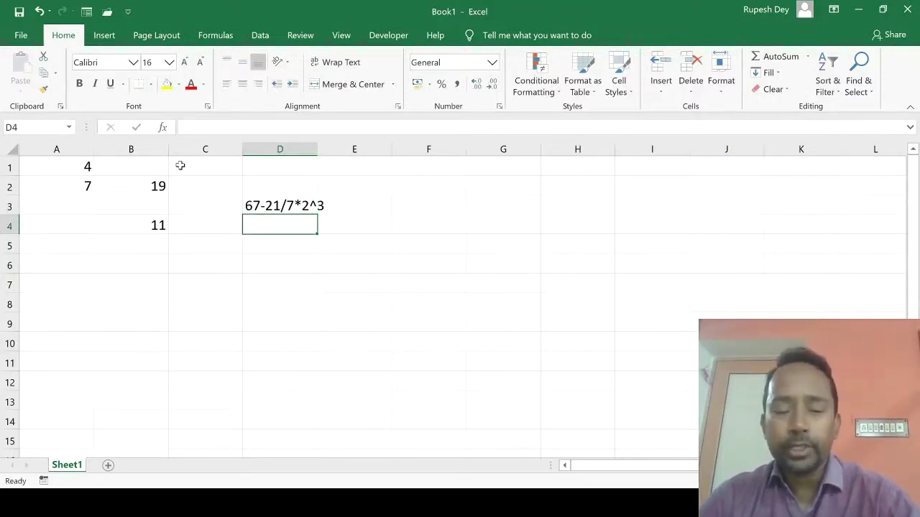
Step: Write the expression with its power evaluated, 67-21/7*8, as plain text in cell D4
type("67")
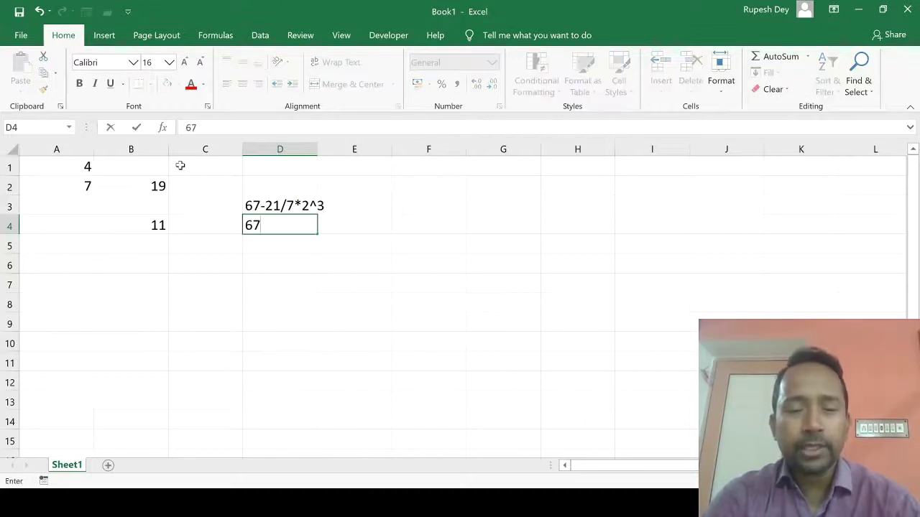
type("-21")
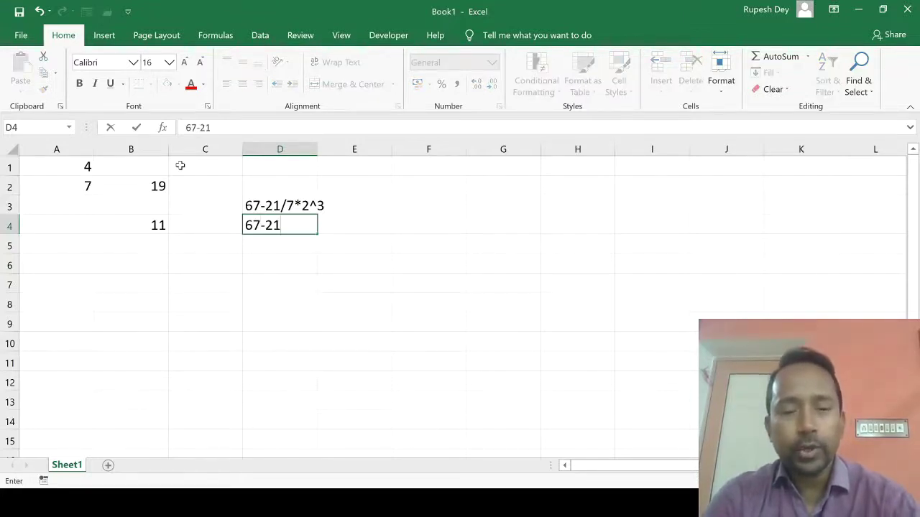
type("/7*")
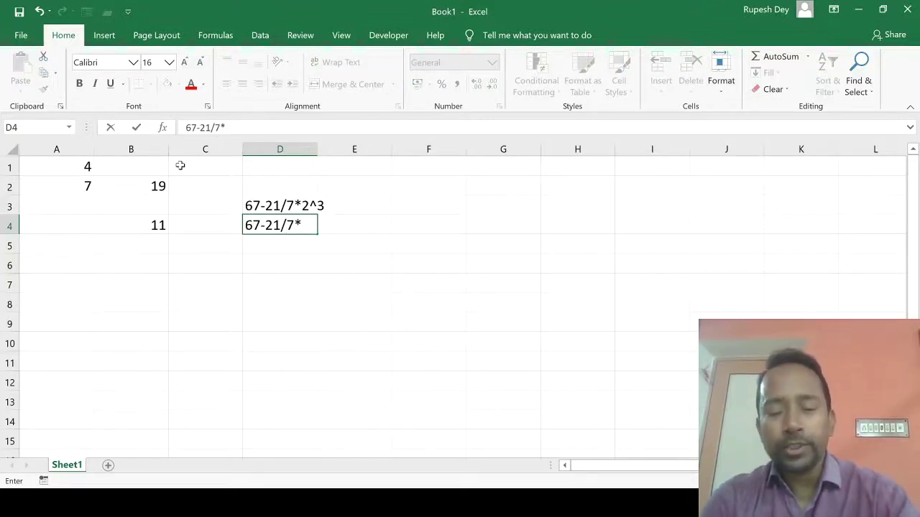
type("8")
key("Return")
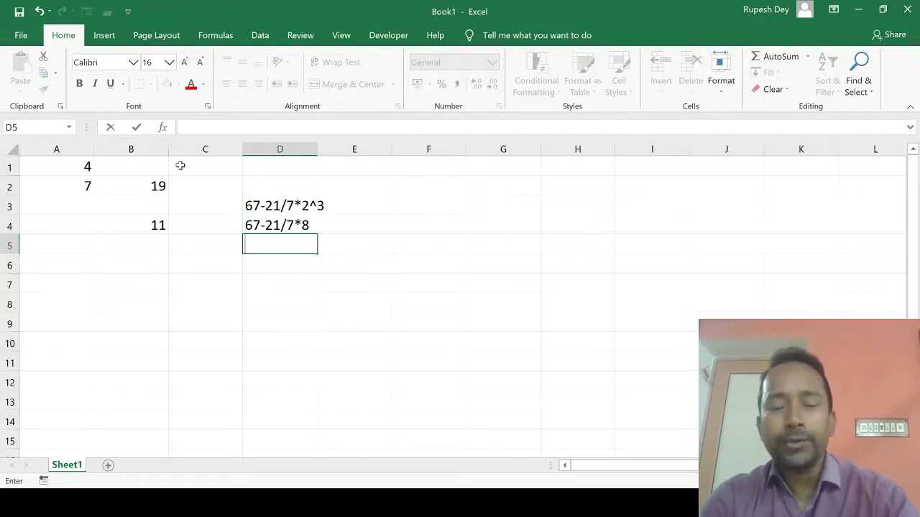
Step: Write the remaining evaluation stages 67-3*8, 67-24 and 43 one per cell in D5 to D7
type("67")
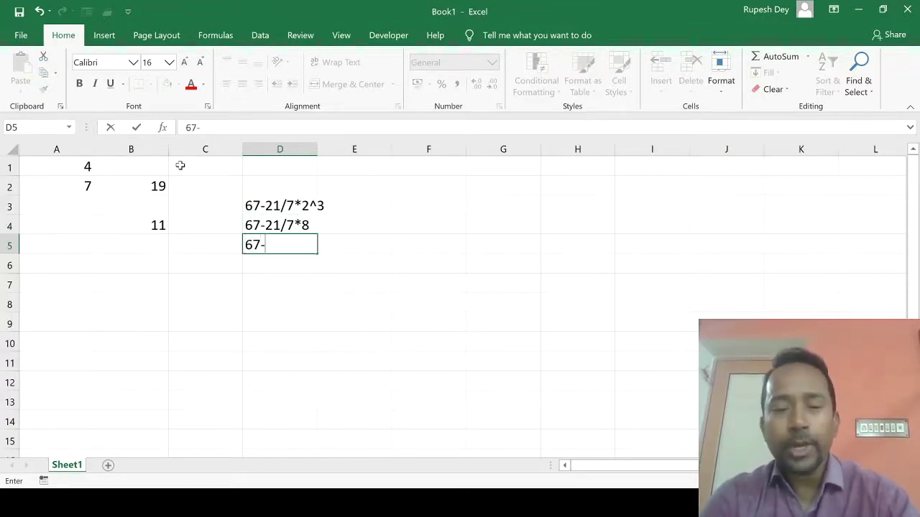
type("-")
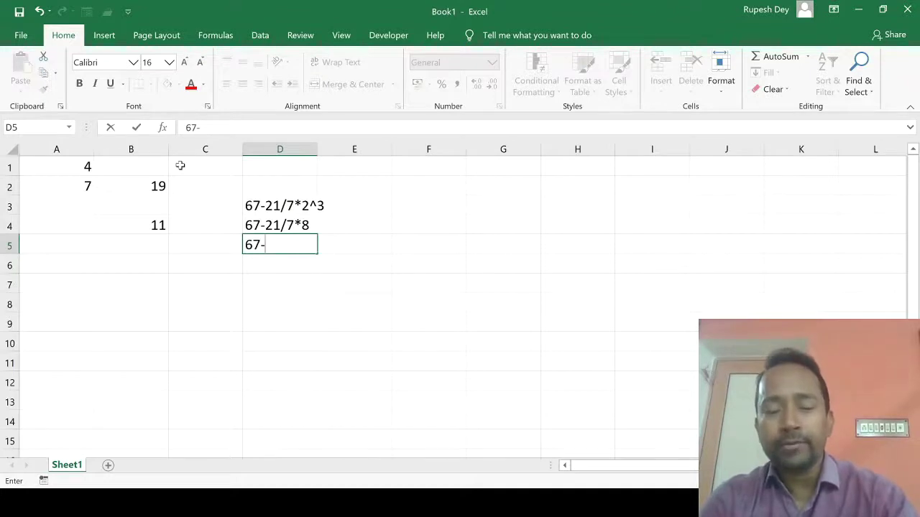
type("3*8")
key("Return")
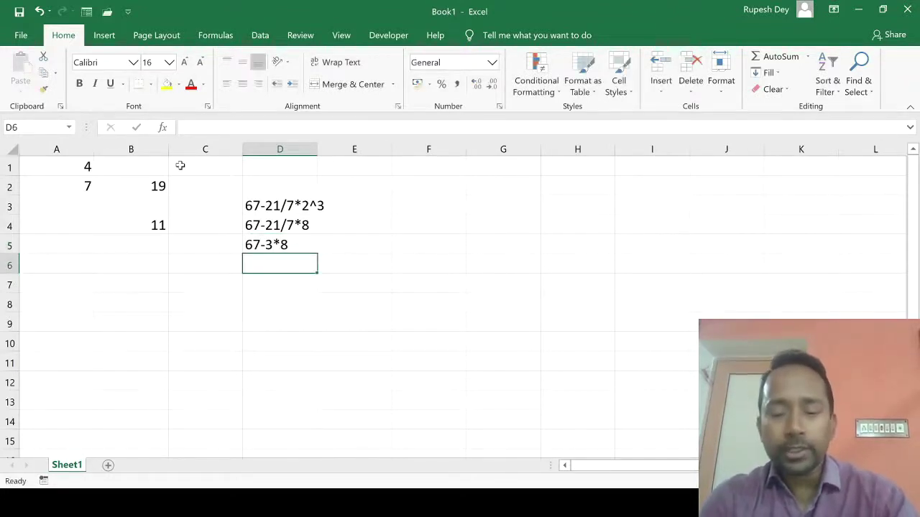
type("67-24")
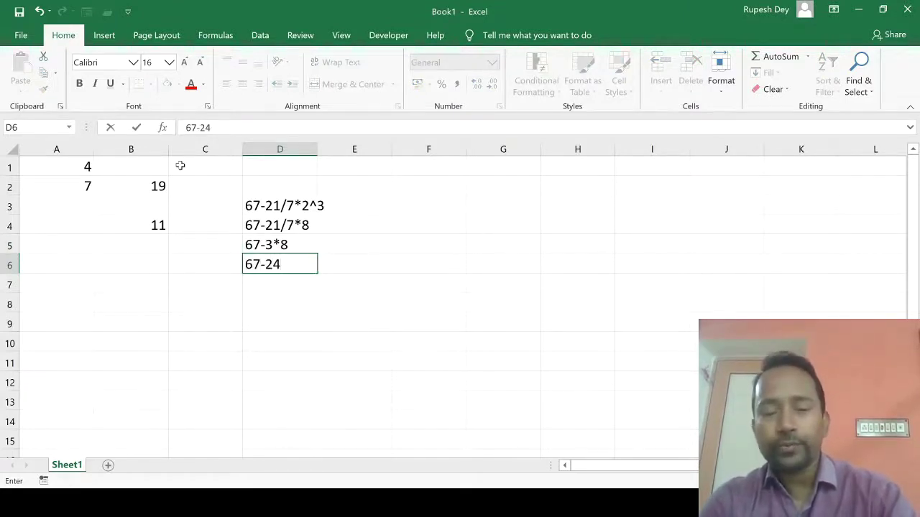
key("Return")
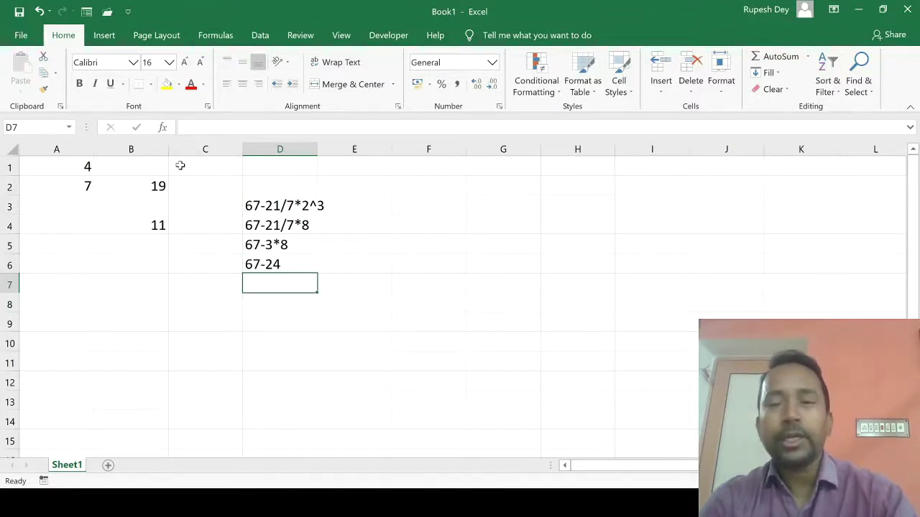
type("43")
key("Return")
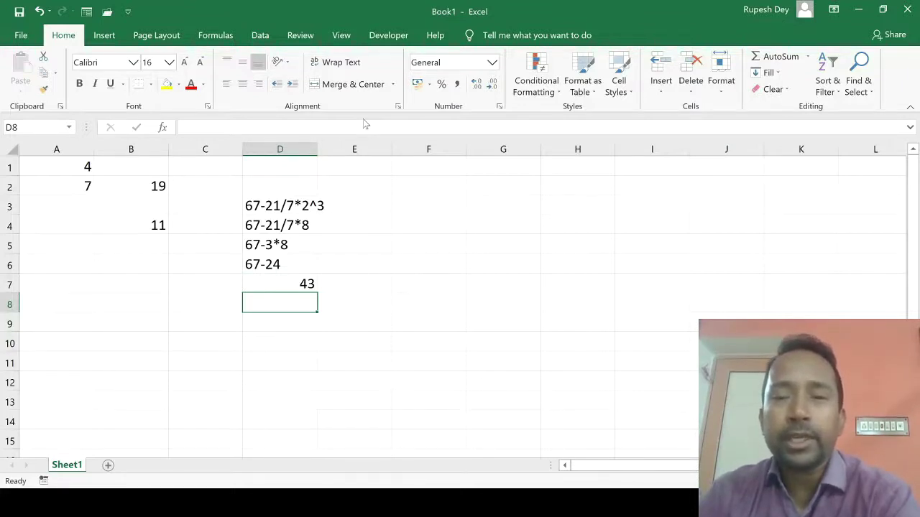
Step: Change the value in cell A1 to 34 to update the cell-reference formula in B4
left_click(287, 206)
left_click(376, 221)
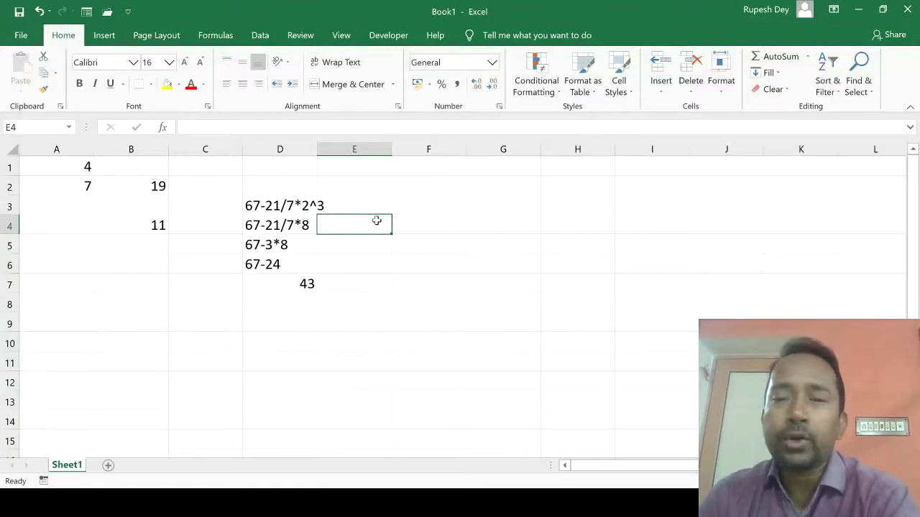
left_click(144, 187)
left_click(79, 166)
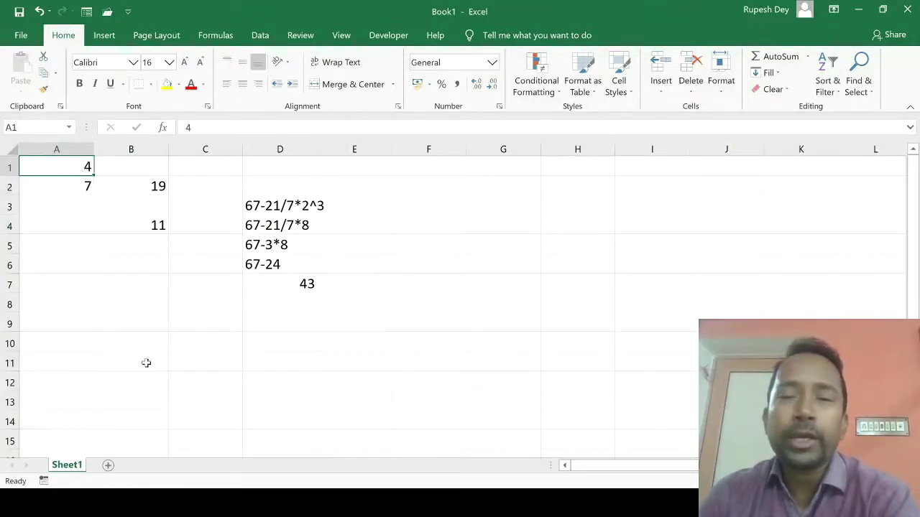
type("34")
key("Return")
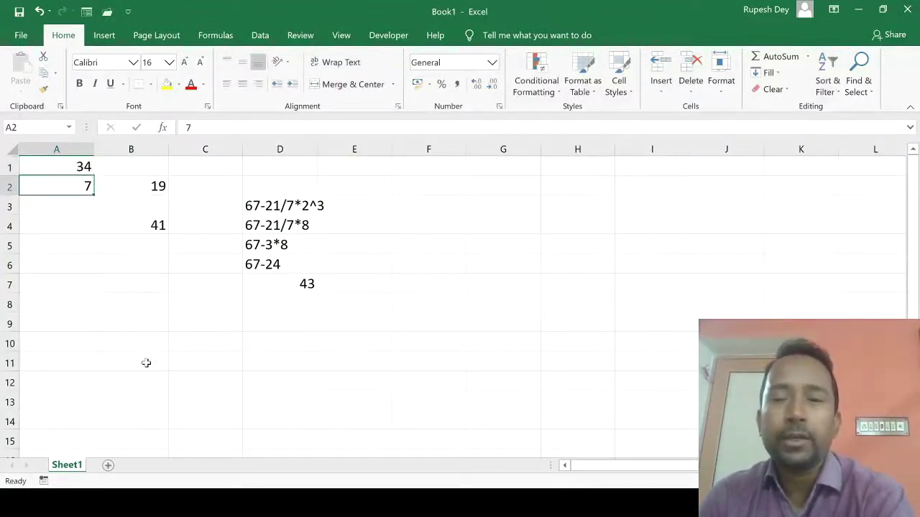
key("Up")
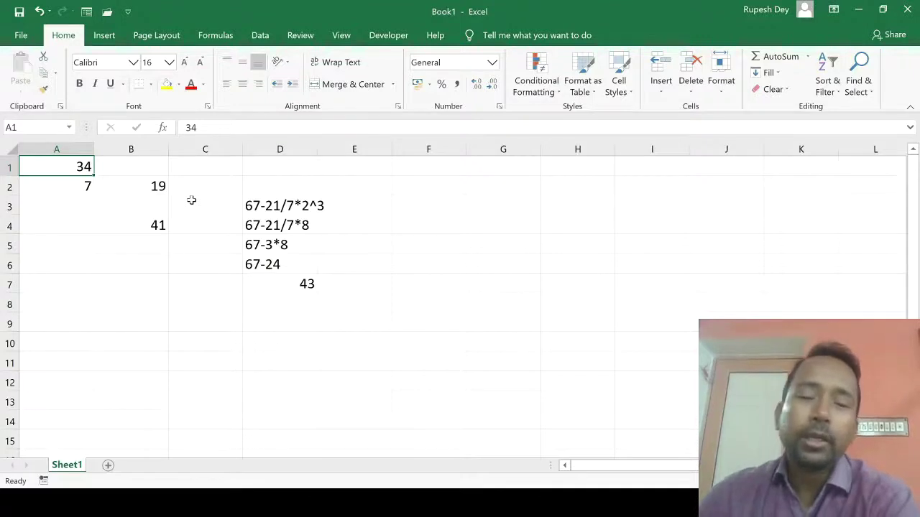
Step: Turn the text in cell D3 back into the formula =67-21/7*2^3 with a leading equals sign
double_click(260, 206)
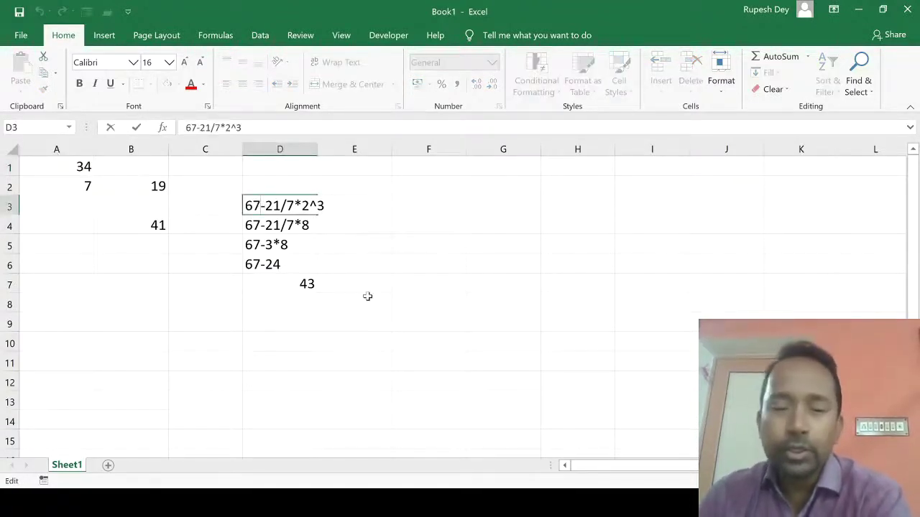
key("Left")
key("Left")
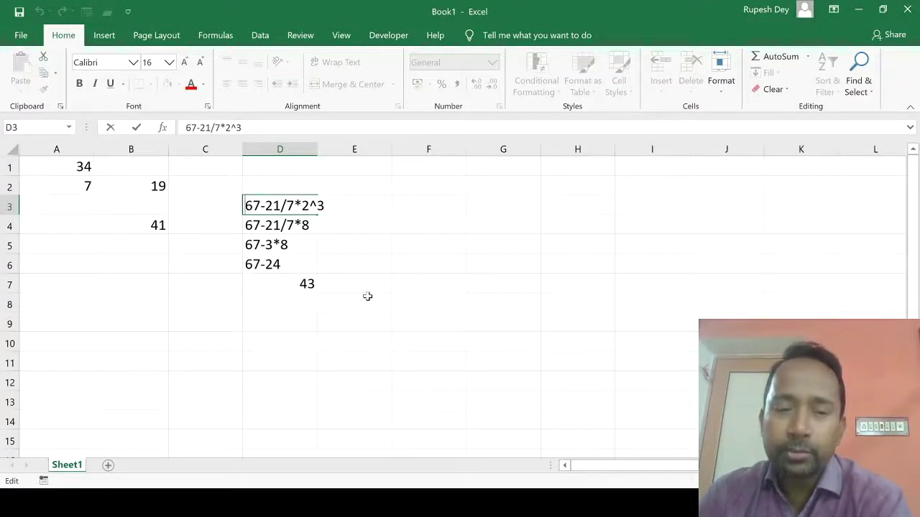
type("=")
key("Return")
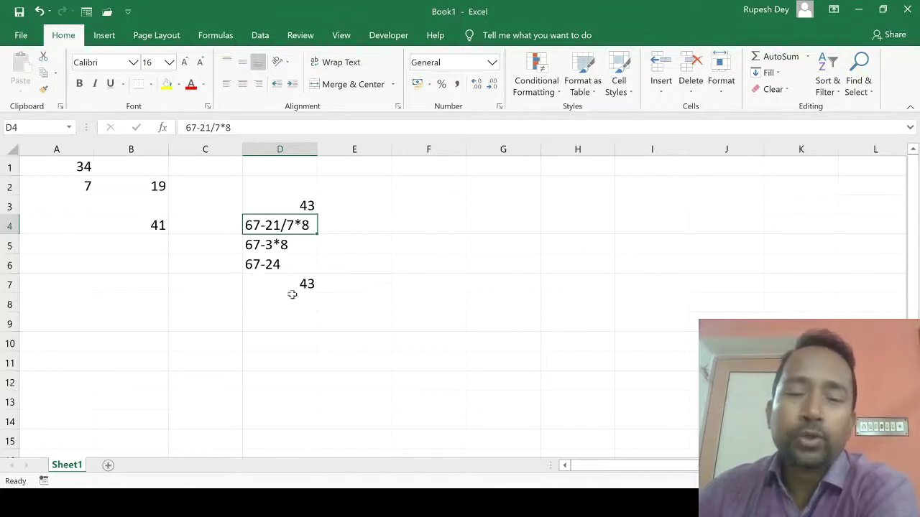
Step: Save the new workbook to the Documents folder on this PC as MYBOOK in Excel Workbook (*.xlsx) format
left_click(21, 36)
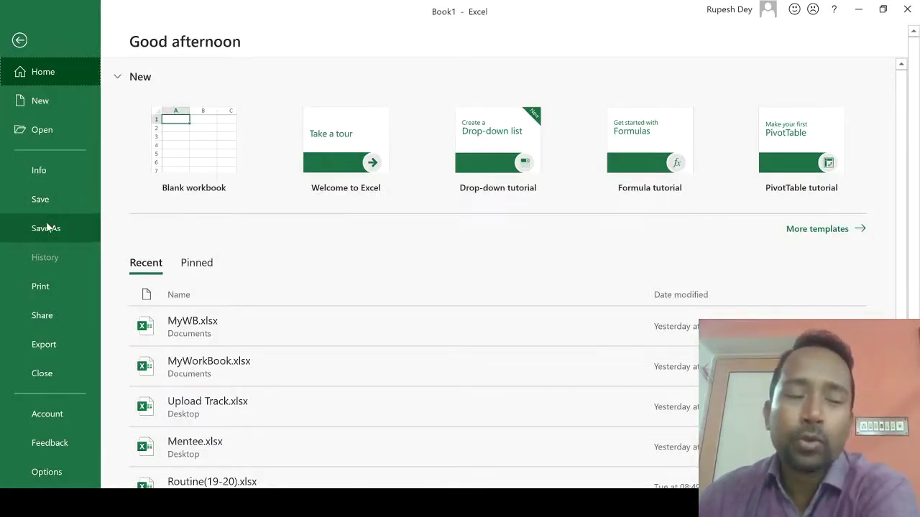
left_click(46, 203)
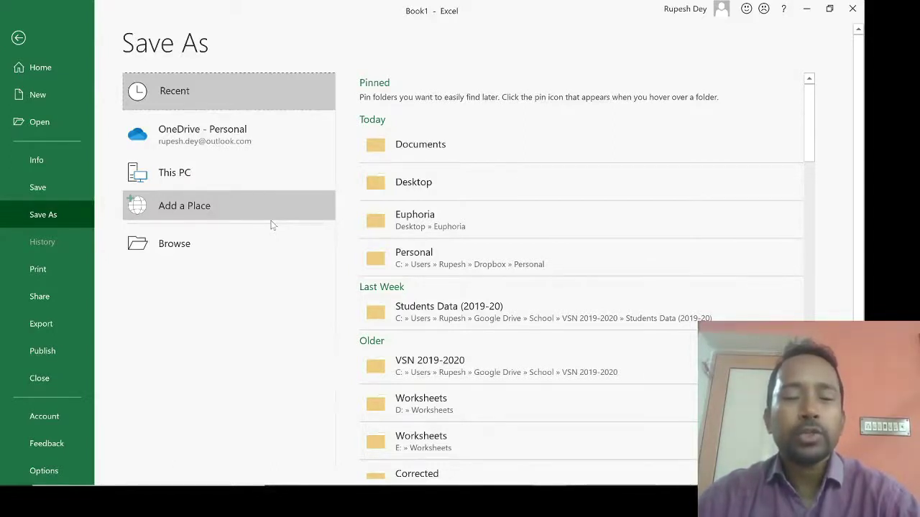
left_click(146, 175)
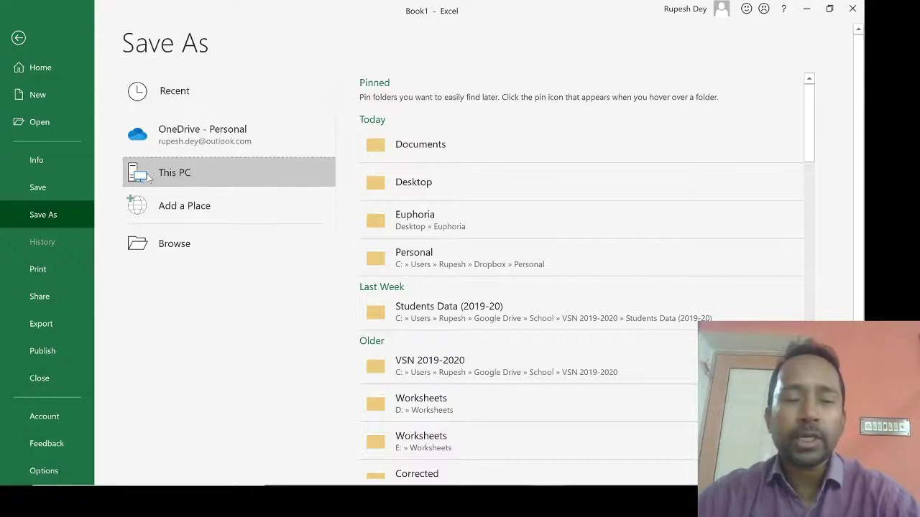
left_click(311, 245)
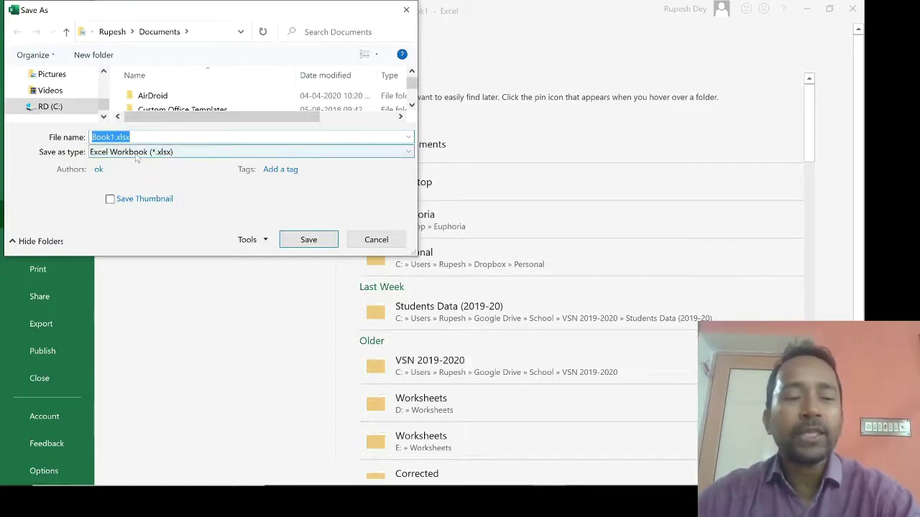
left_click(185, 155)
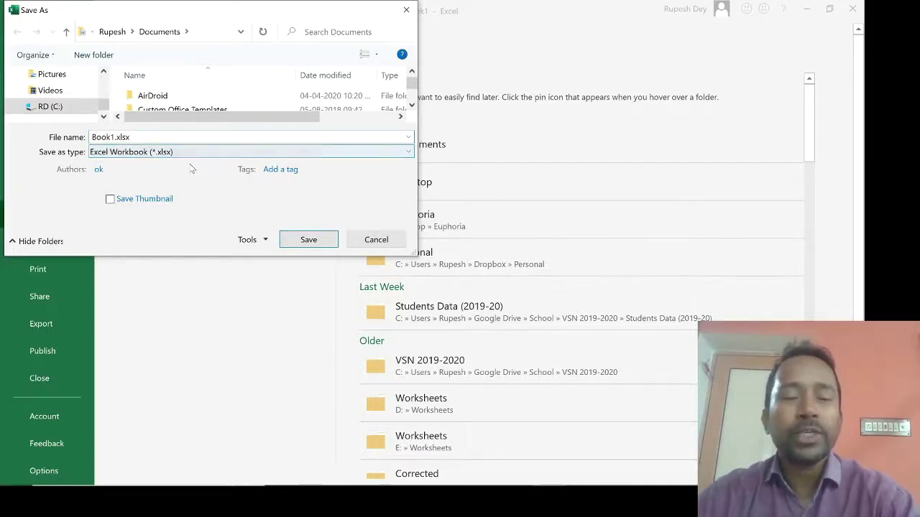
left_click(180, 156)
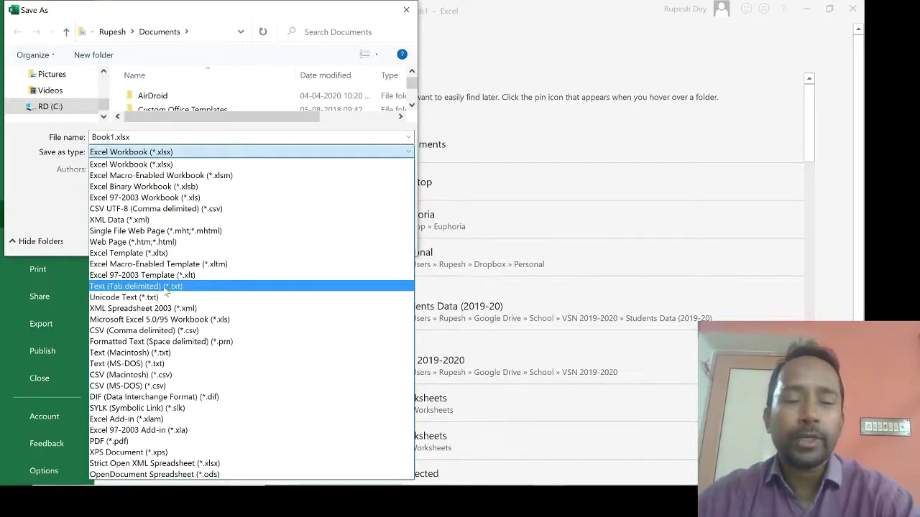
left_click(166, 289)
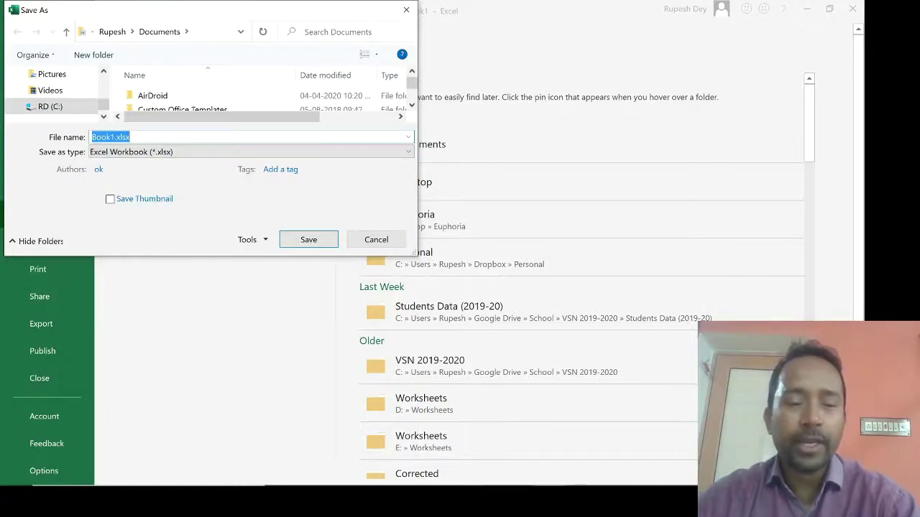
type("MYBOOKMYBOOK")
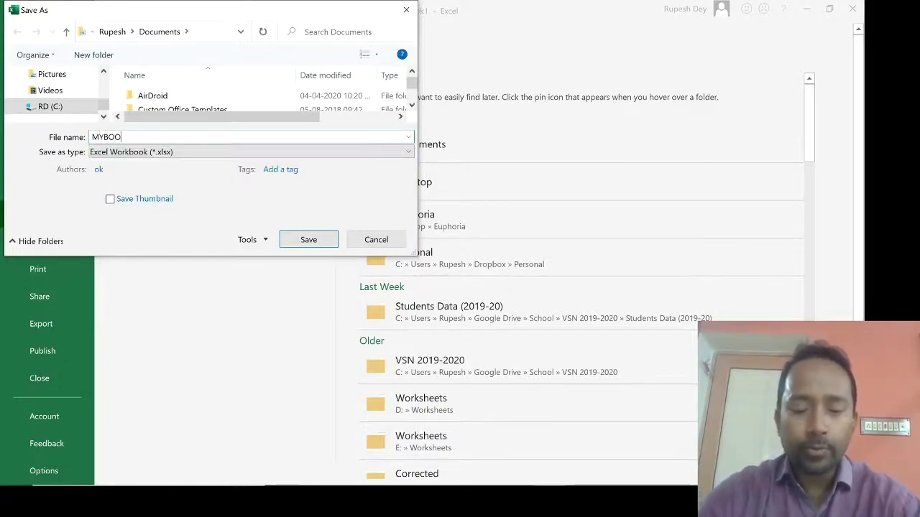
left_click(309, 240)
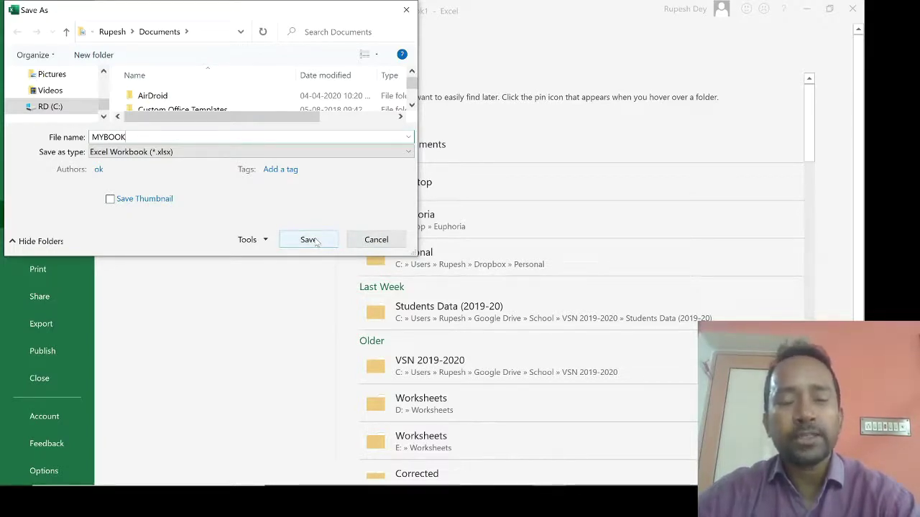
left_click(316, 242)
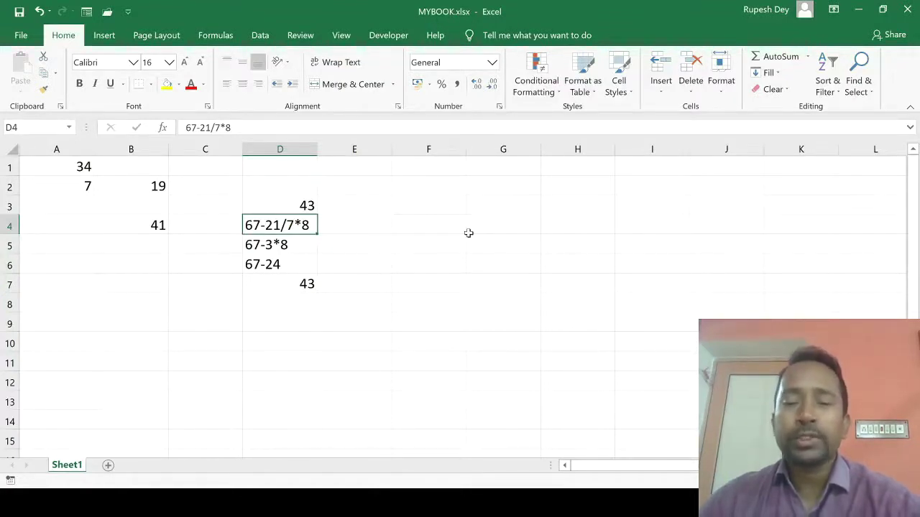
Step: Close the workbook and reopen MYBOOK.xlsx from the Documents folder
left_click(20, 36)
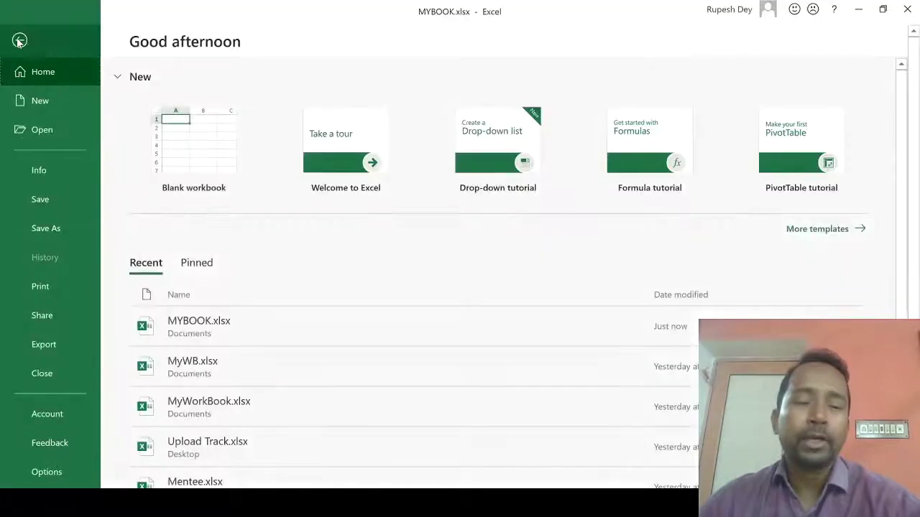
left_click(41, 375)
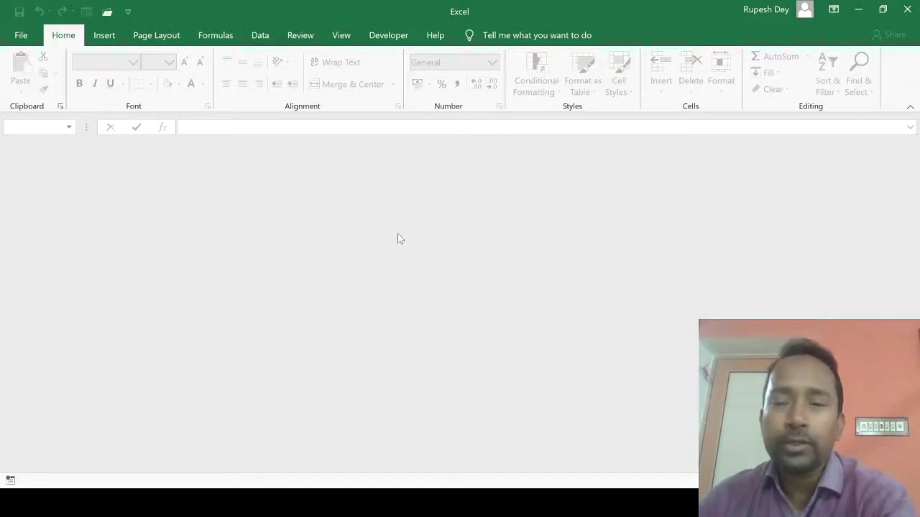
left_click(22, 37)
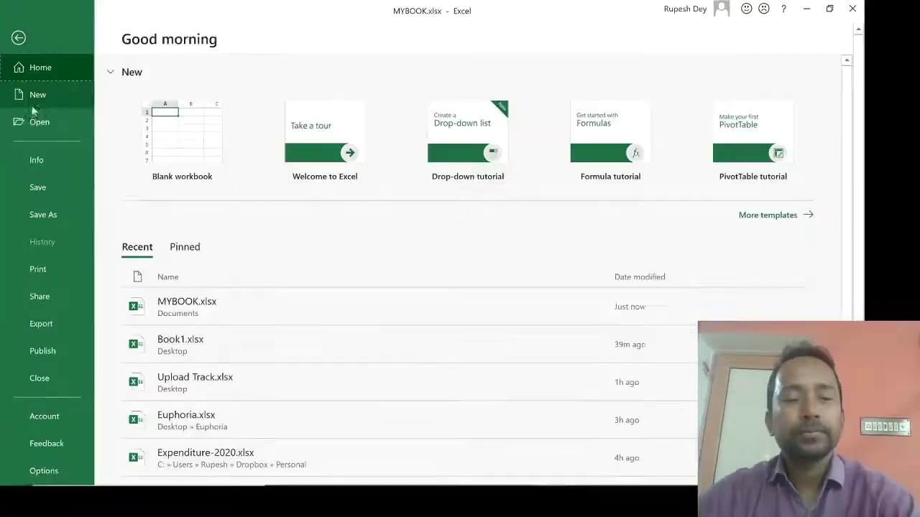
left_click(37, 120)
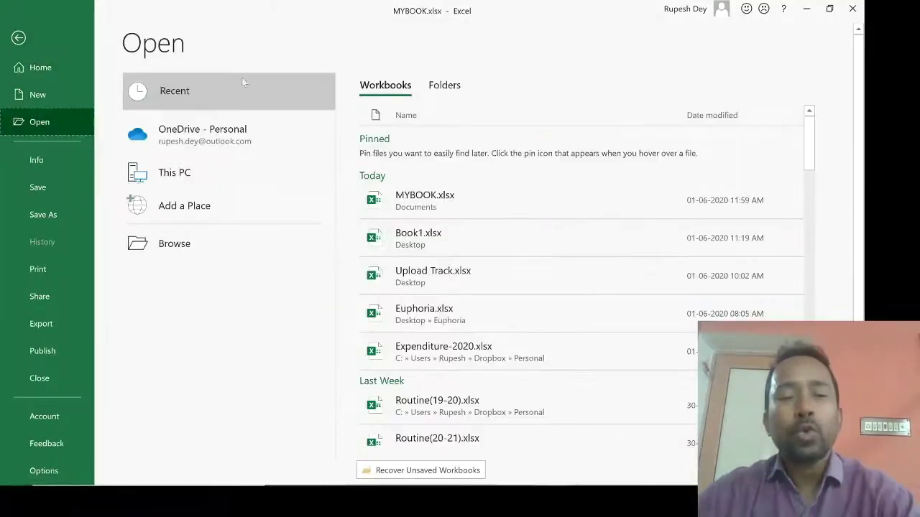
double_click(198, 177)
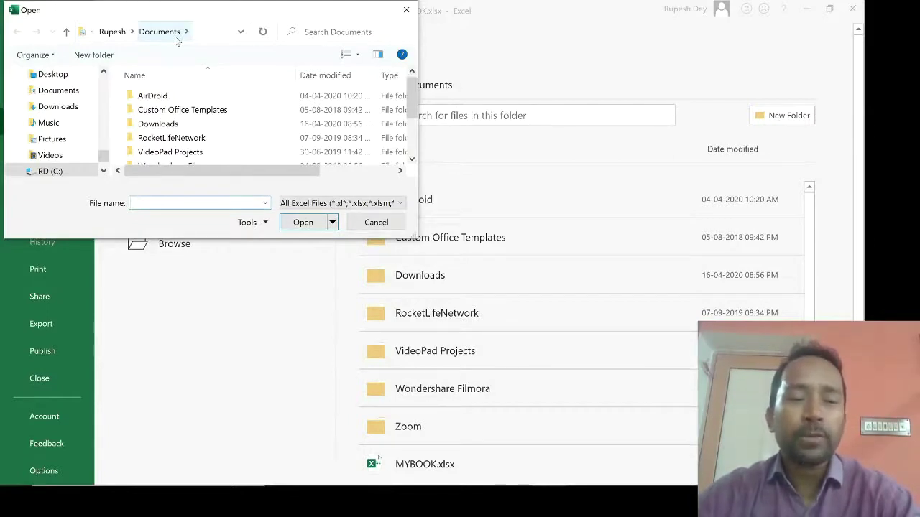
left_click_drag(106, 154, 105, 80)
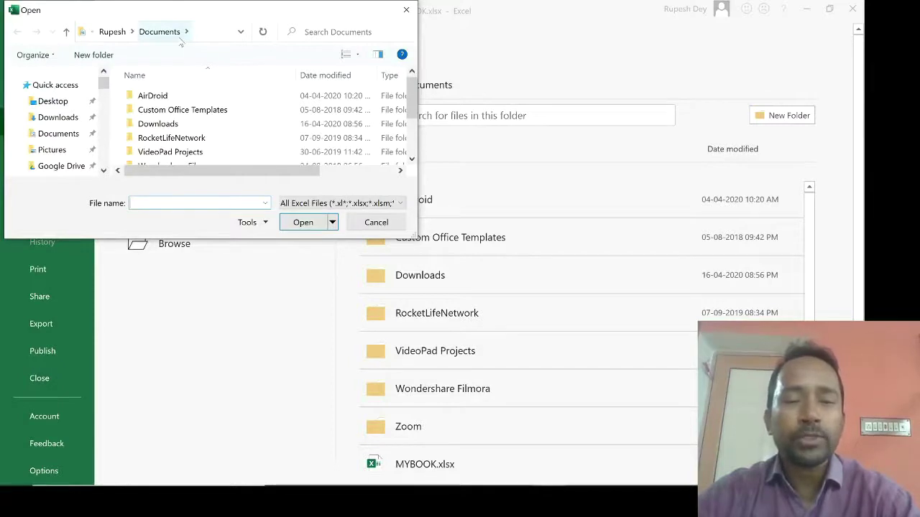
left_click_drag(413, 108, 414, 142)
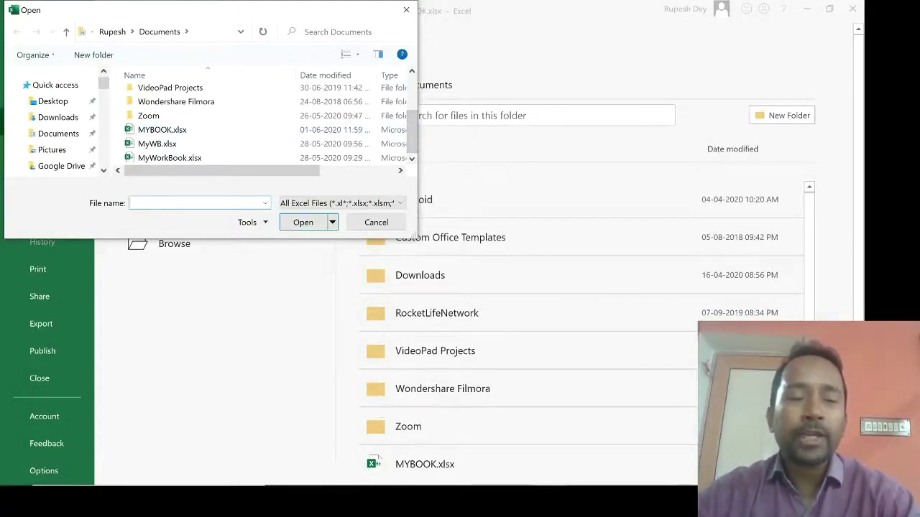
left_click(193, 132)
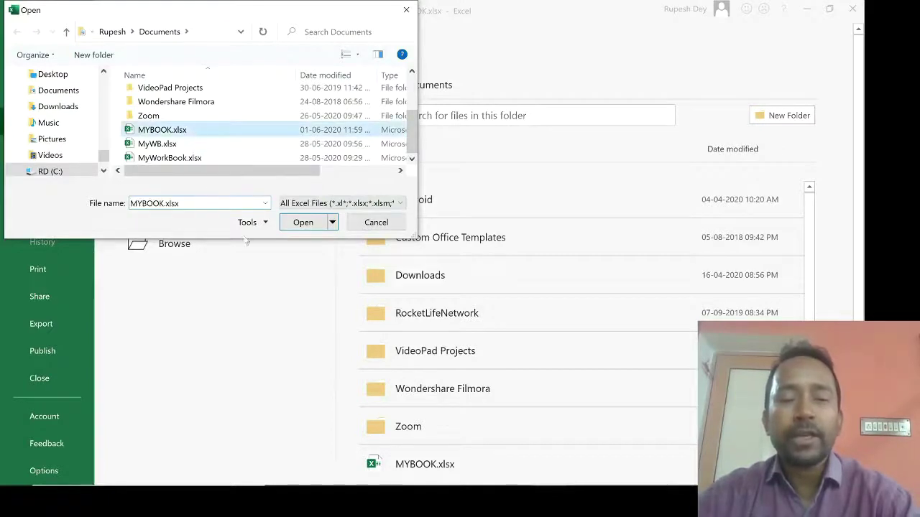
left_click(301, 225)
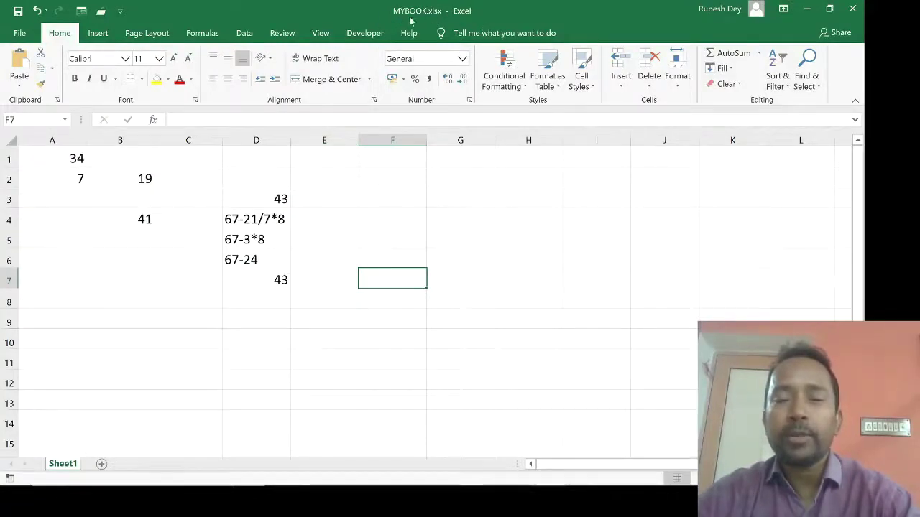
Step: Clear the contents of cells A1:A3 and enter the text DFGHDGH in cell G5
left_click_drag(391, 262, 375, 328)
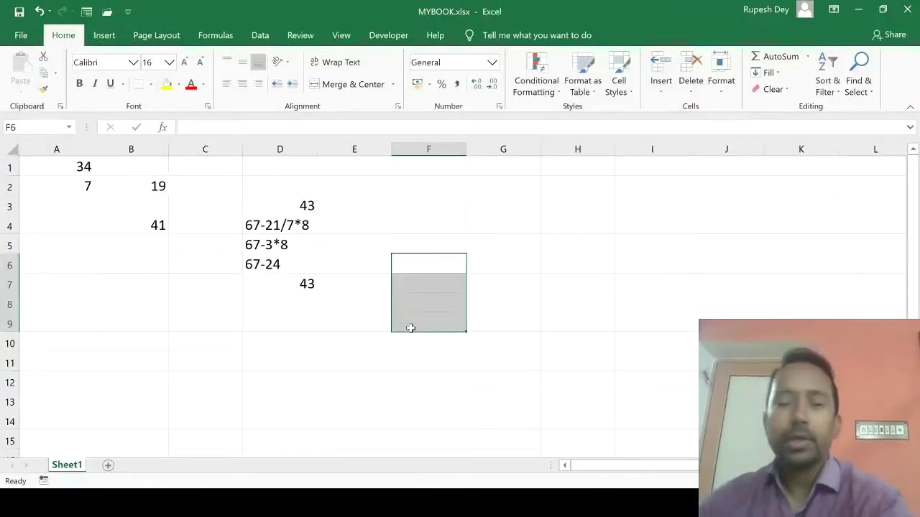
left_click(572, 319)
left_click_drag(55, 170, 70, 201)
key("Delete")
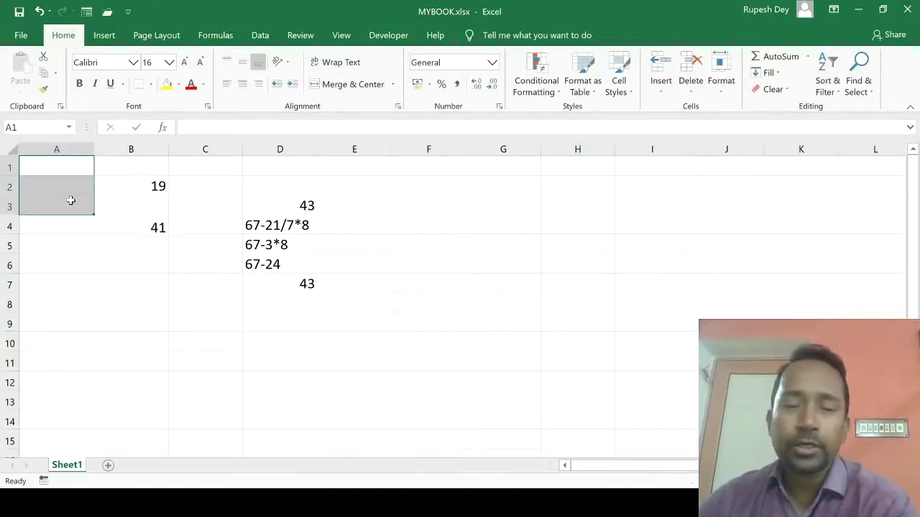
left_click(496, 244)
type("DFGHDGH")
left_click(539, 307)
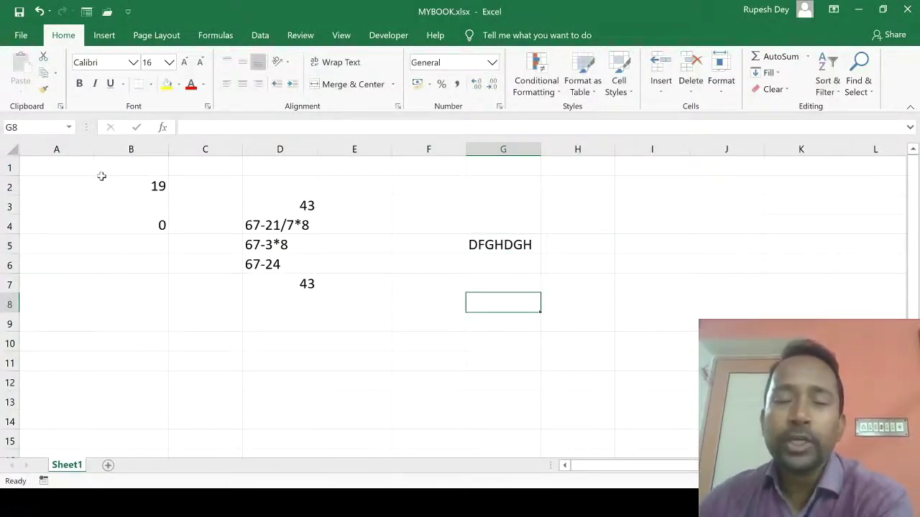
Step: Save the edits to the existing MYBOOK.xlsx file under the same name
left_click(22, 40)
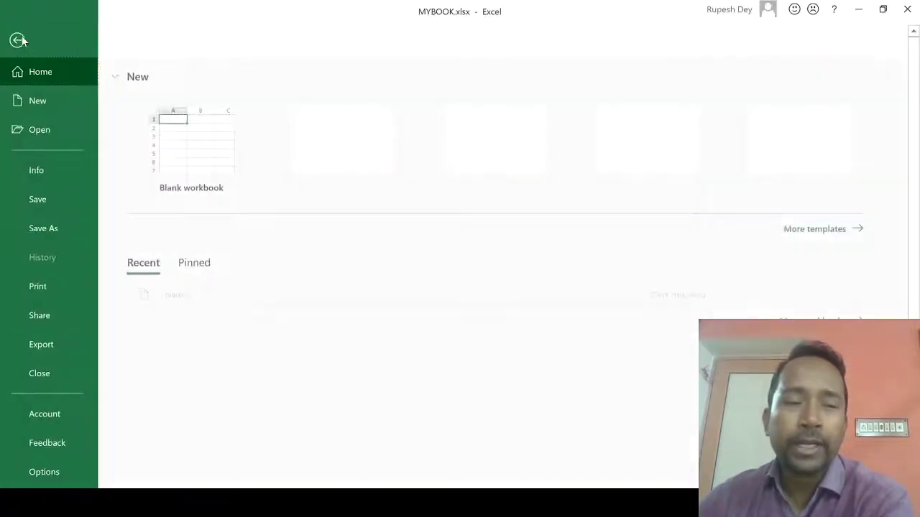
left_click(40, 203)
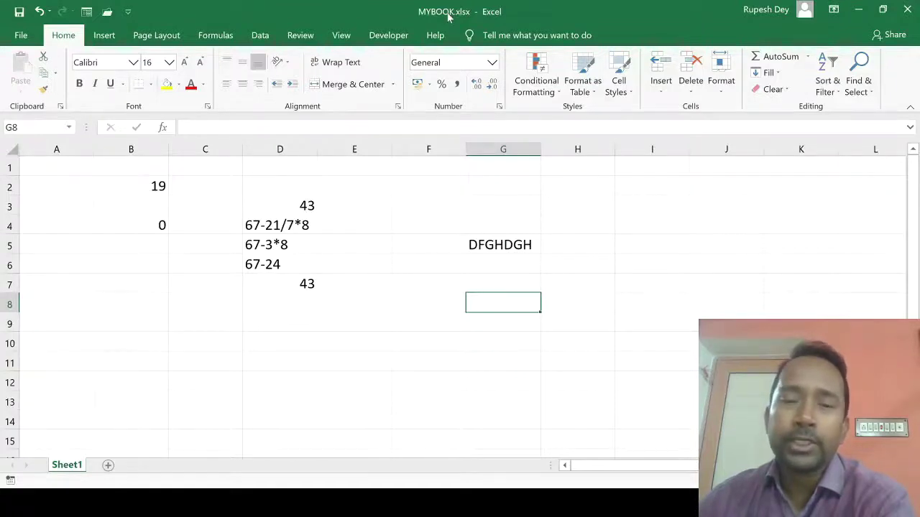
Step: Start saving the MYBOOK workbook as a separate file by opening the Save As locations
left_click(20, 35)
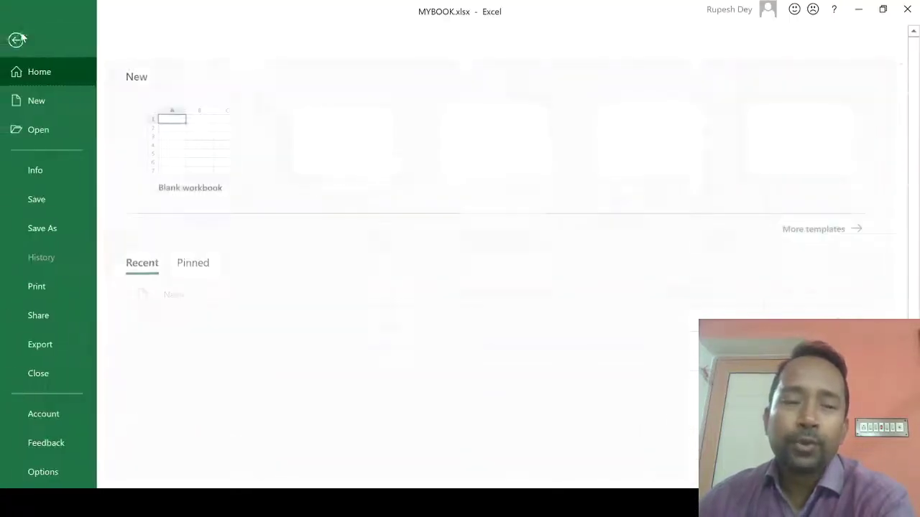
left_click(46, 229)
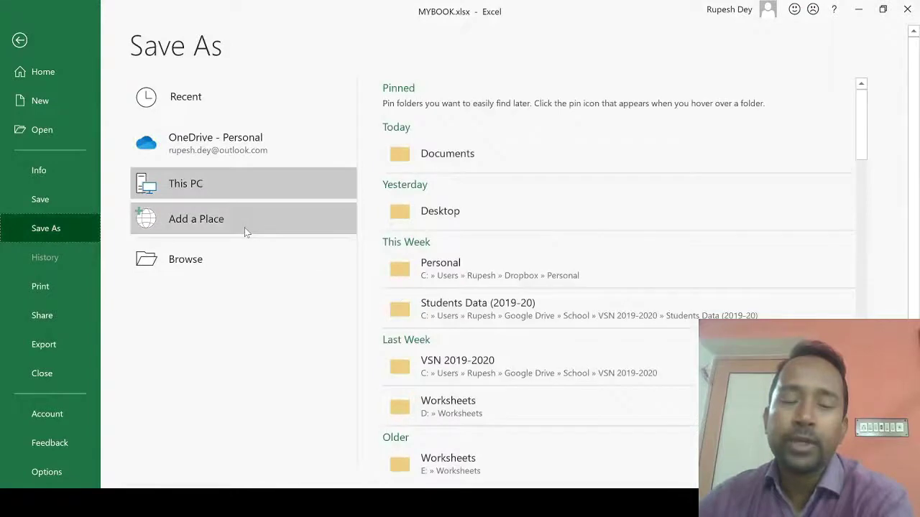